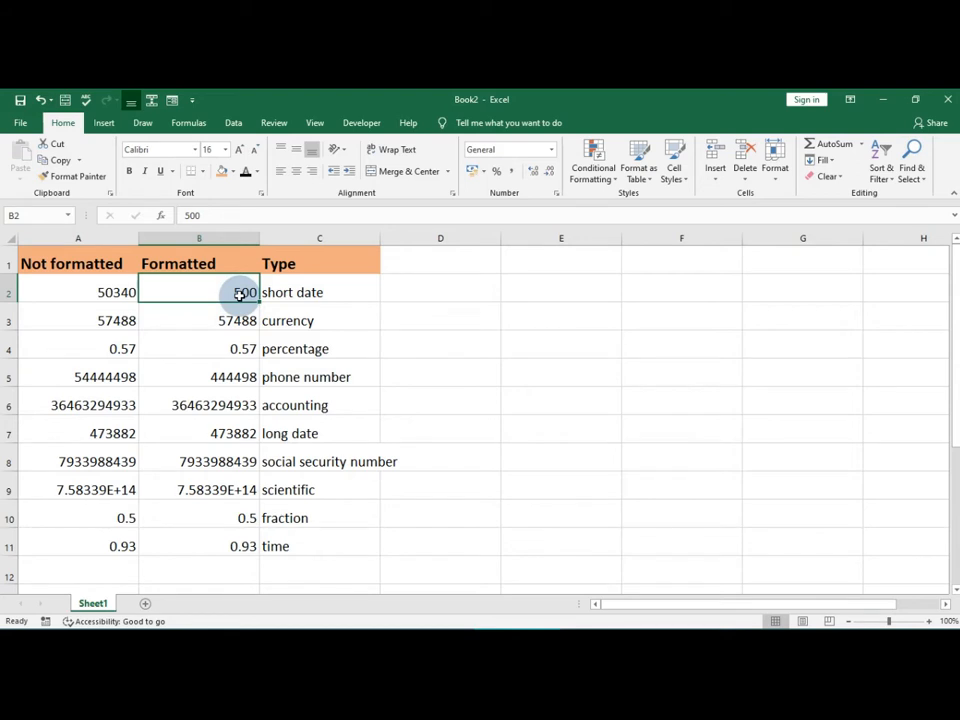
- Apply the Short Date number format to cell B2 in the Formatted column
click(482, 172)
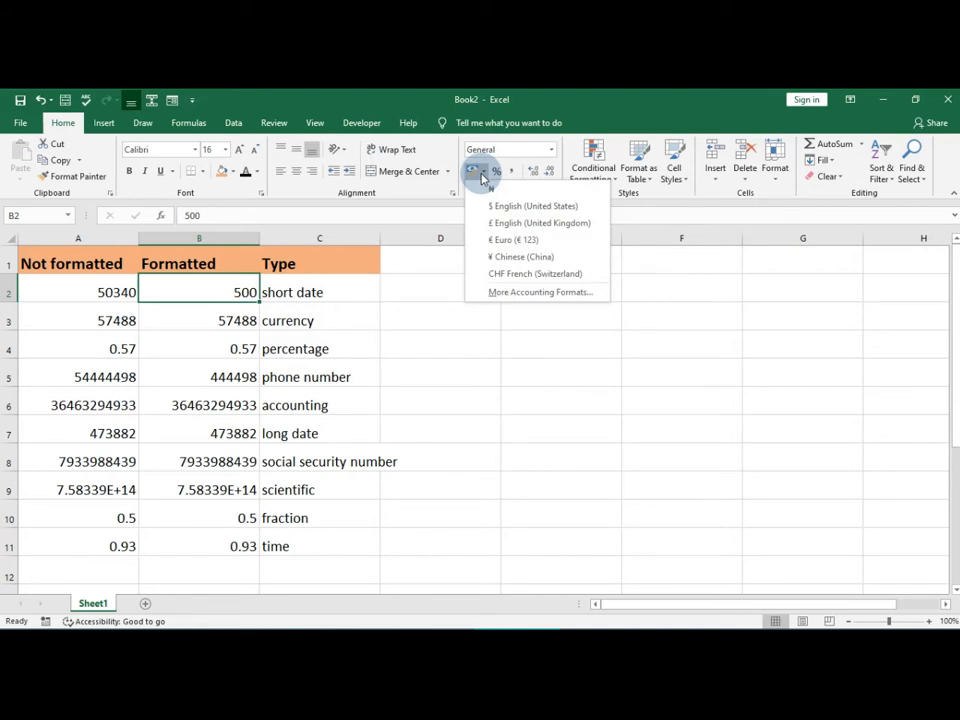
click(486, 174)
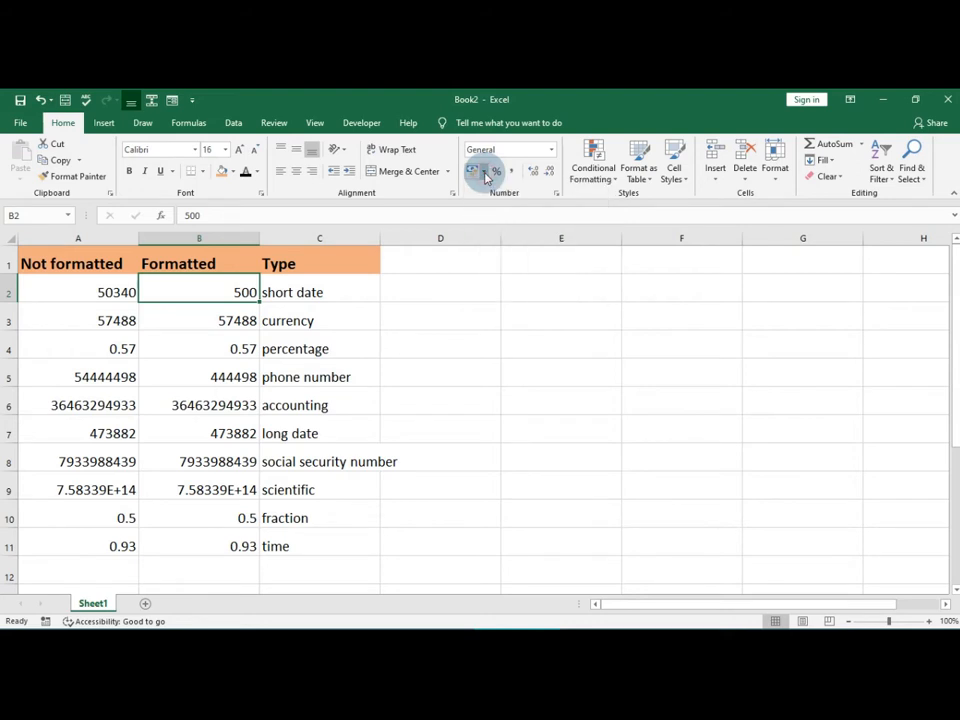
click(540, 151)
click(553, 152)
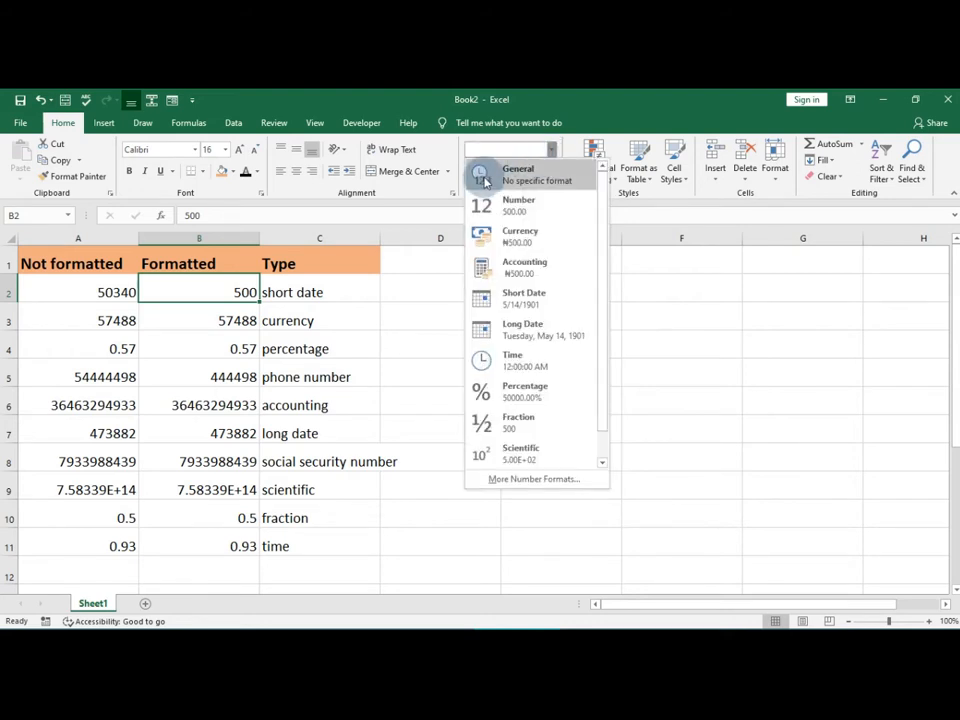
click(533, 304)
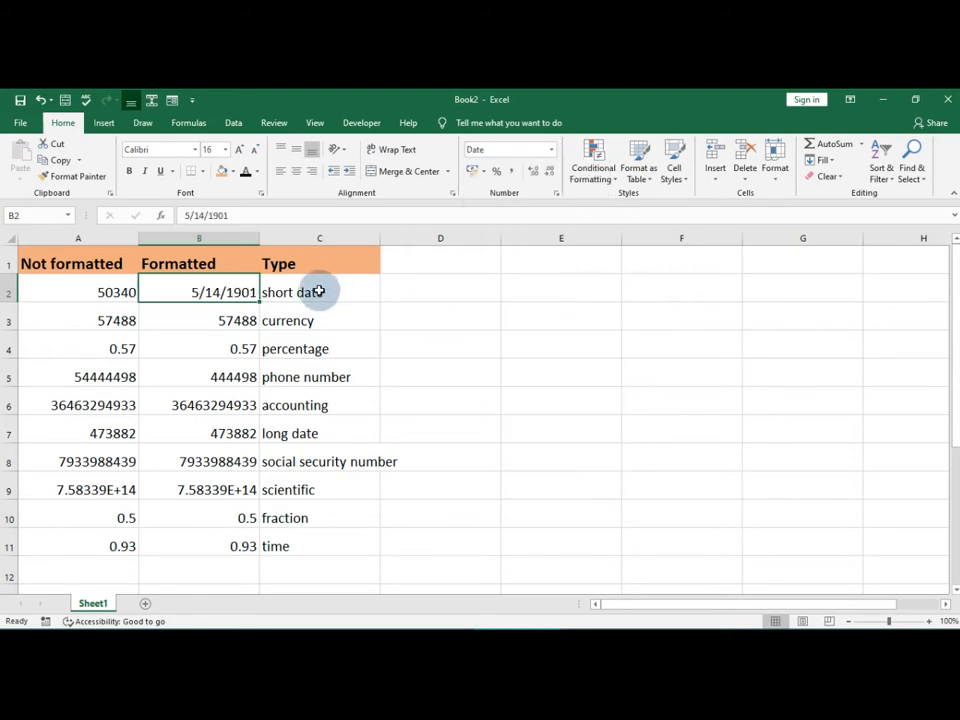
- Change the unformatted value in cell A2 to 500
click(128, 292)
double_click(130, 292)
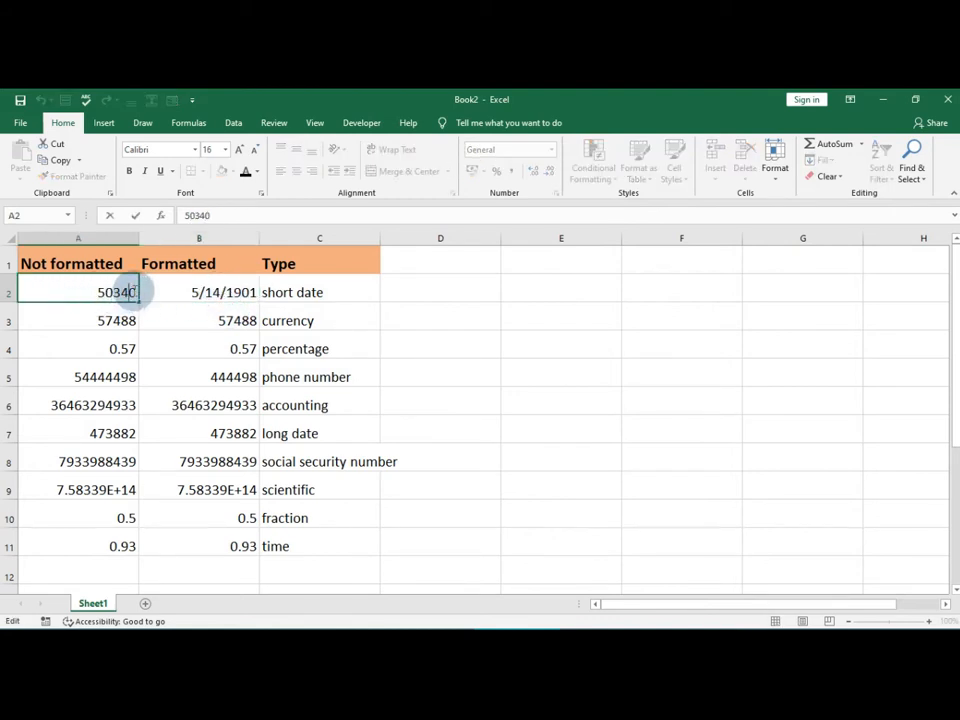
click(182, 291)
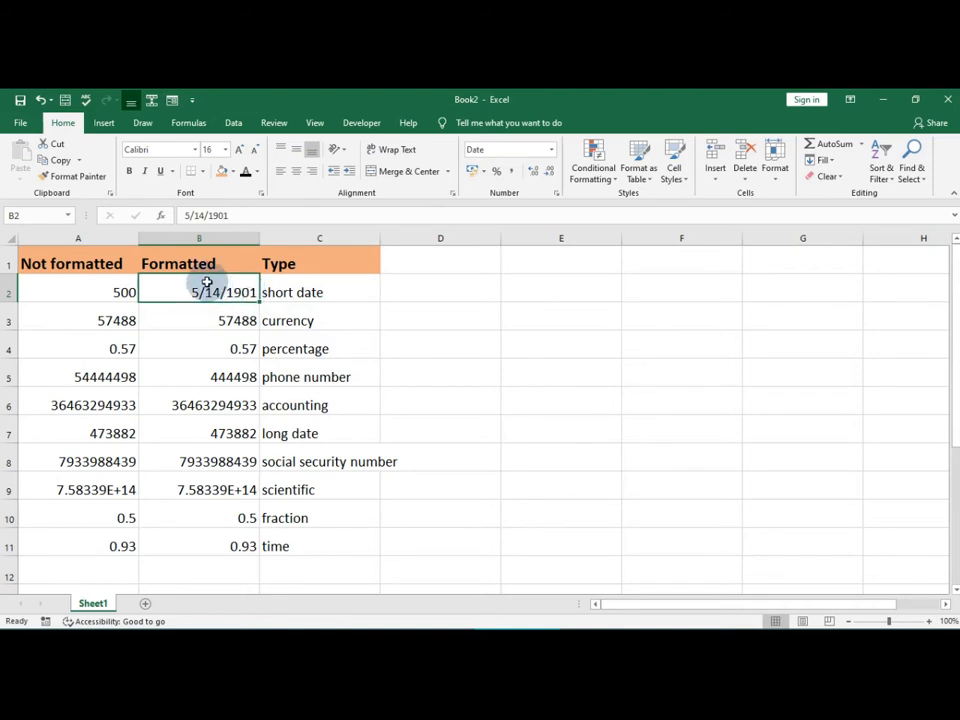
- Apply the Currency number format to cell B3 in the Formatted column
click(208, 319)
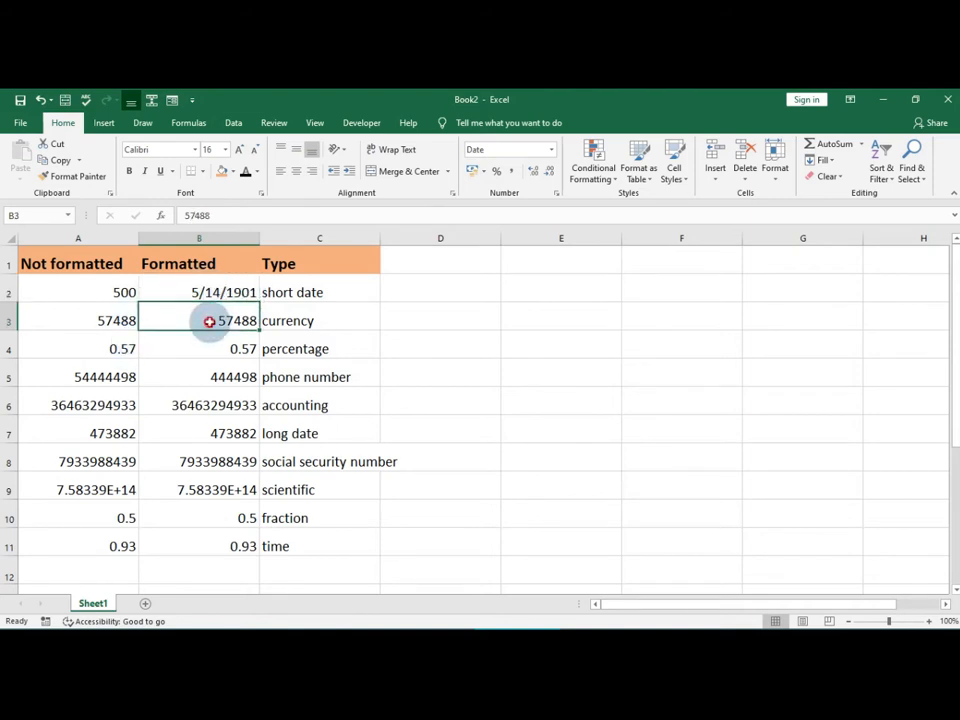
click(552, 150)
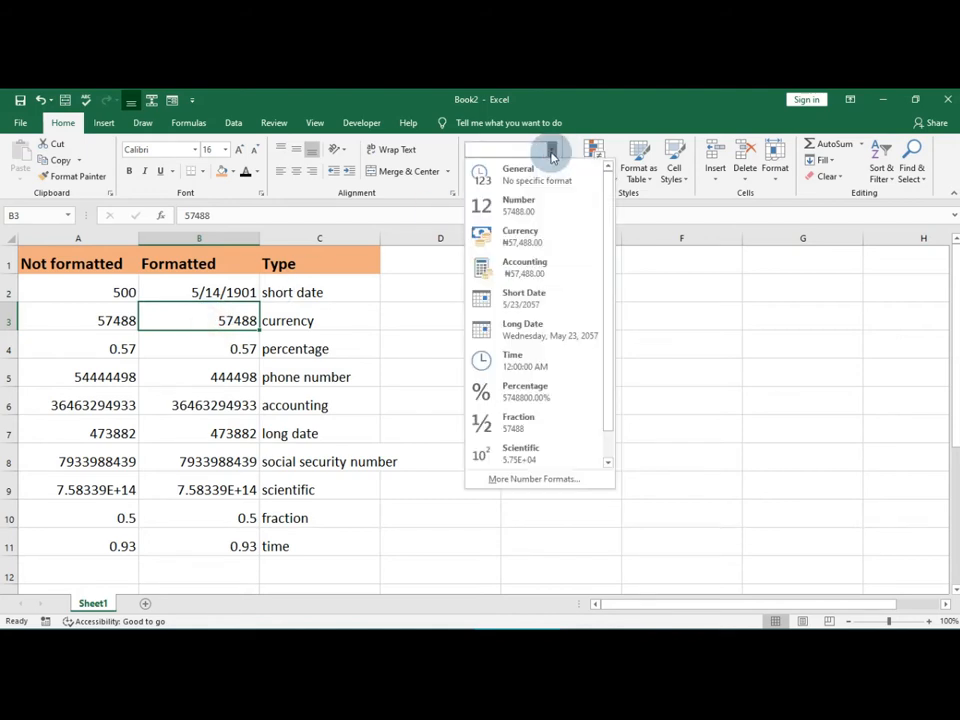
click(530, 236)
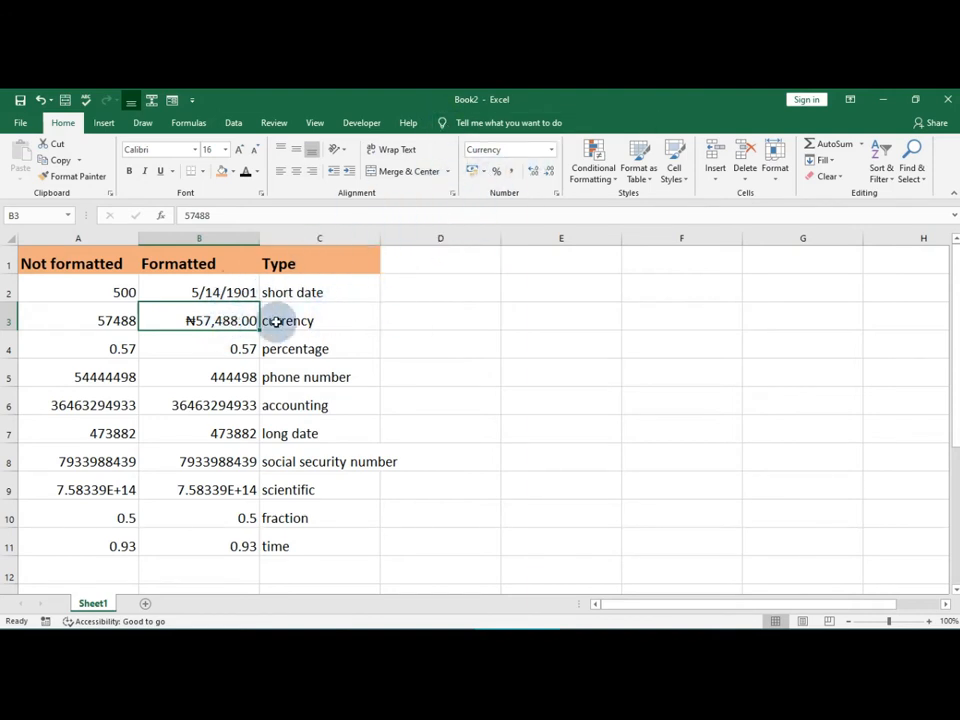
- Apply the Percentage number format to cell B4 in the Formatted column
click(190, 344)
click(552, 155)
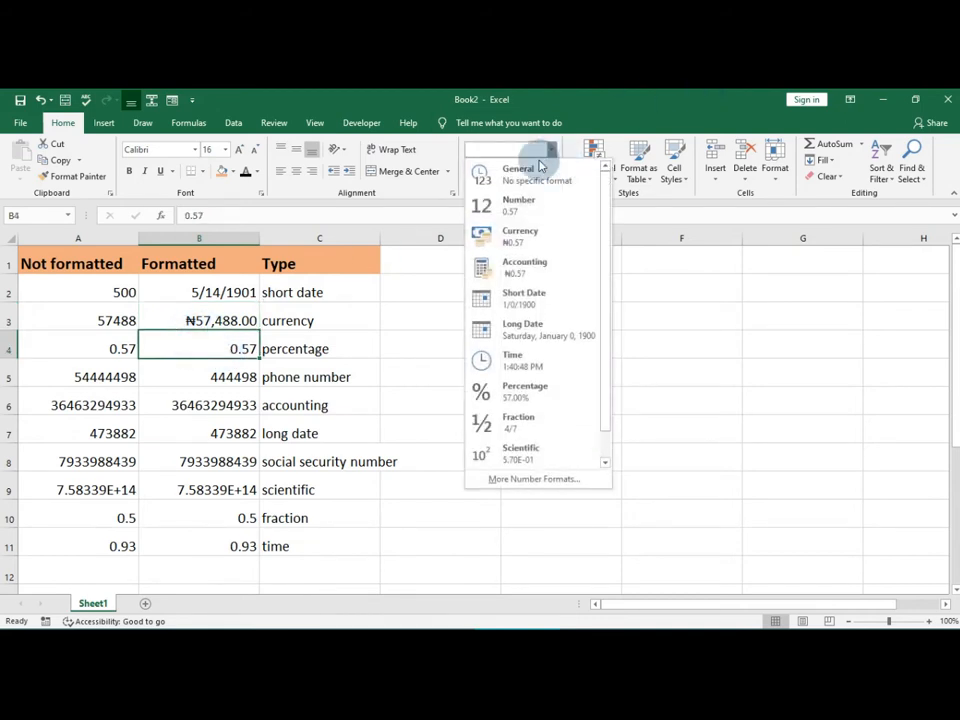
click(516, 394)
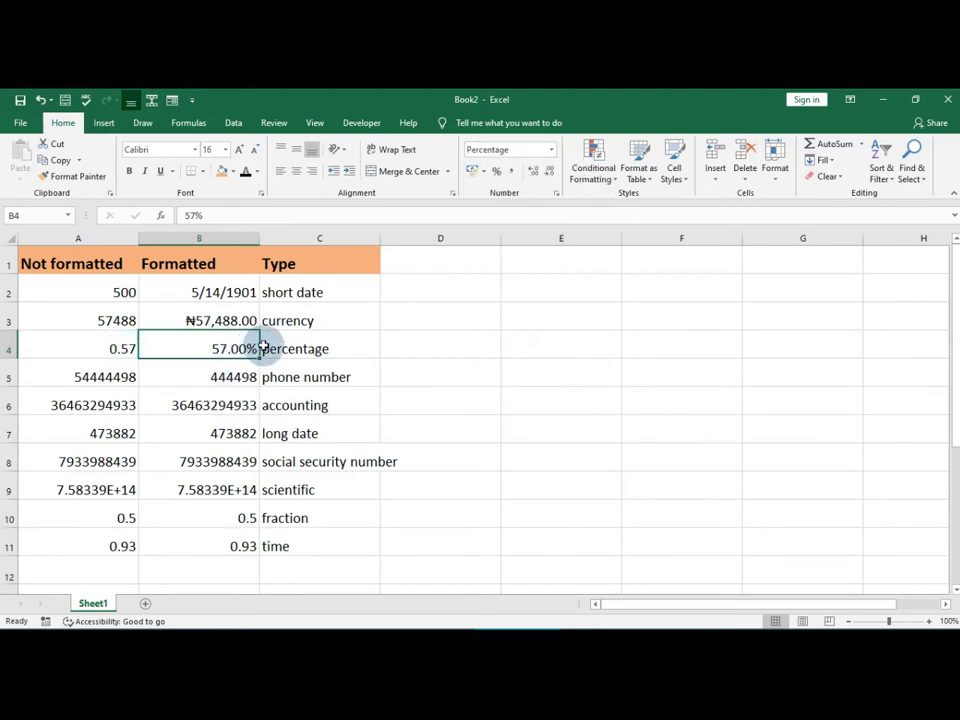
- Format cell B5 with the Special category's Phone Number type, using the English (United States) locale
click(206, 370)
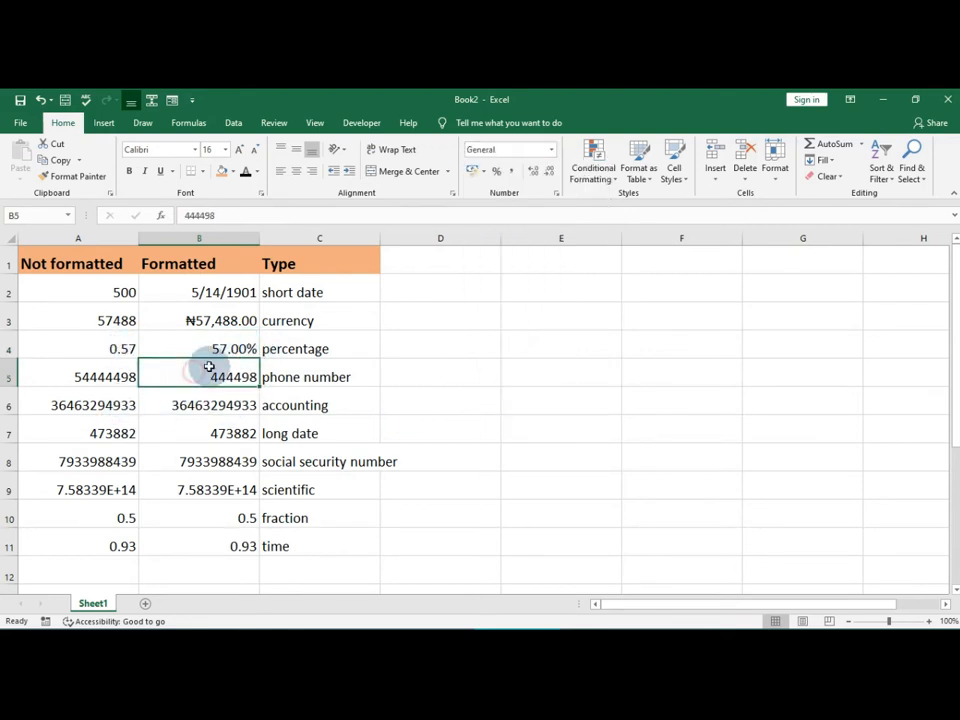
click(551, 149)
scroll(531, 427, down, 1)
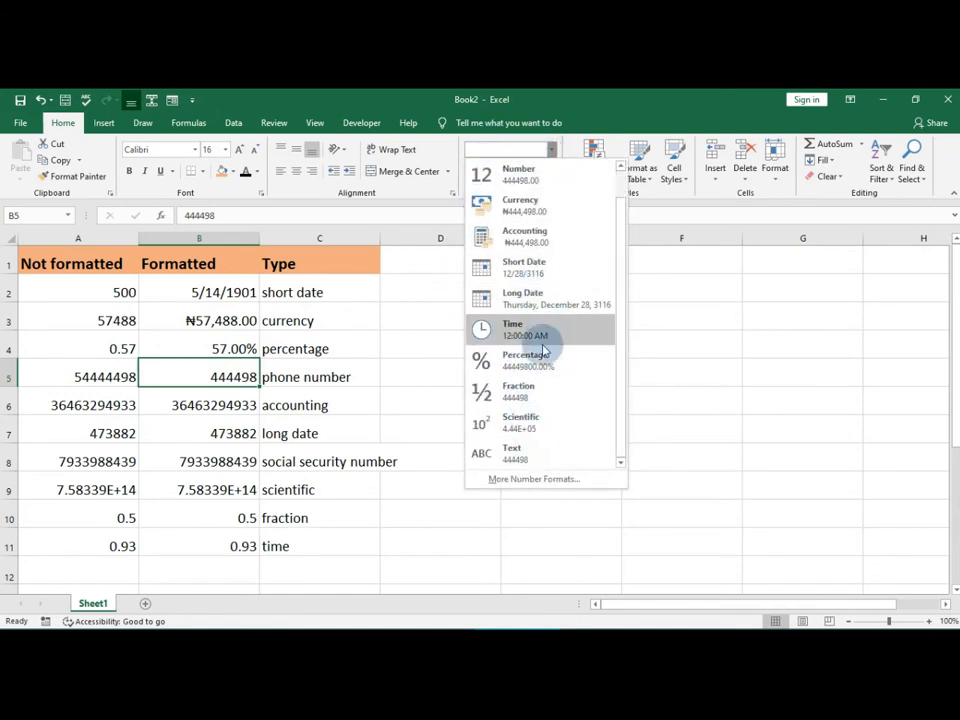
scroll(542, 320, up, 1)
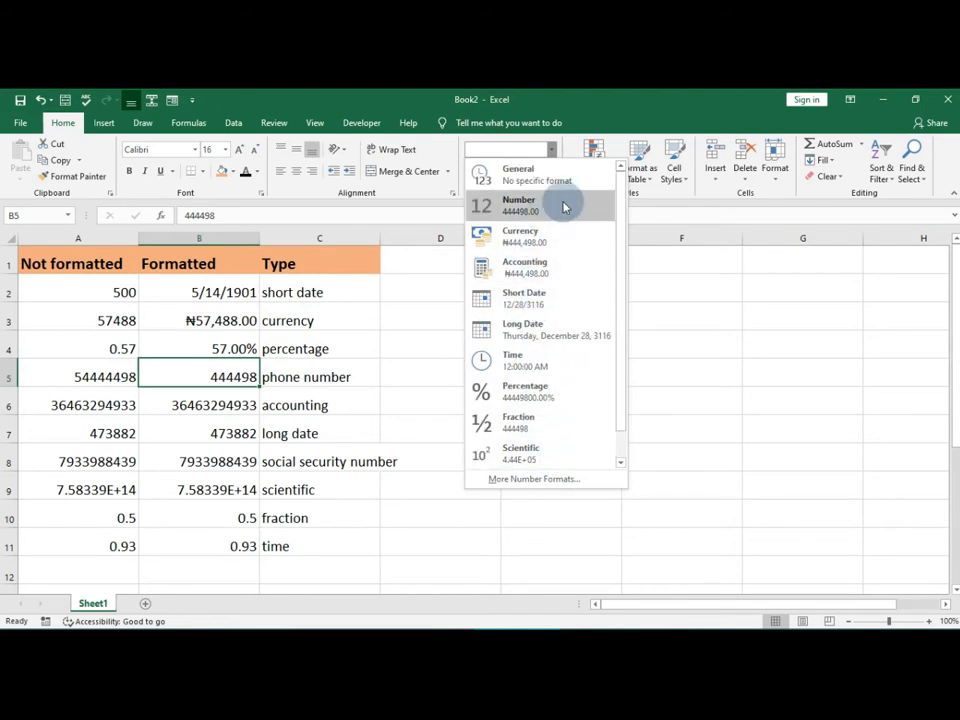
click(425, 215)
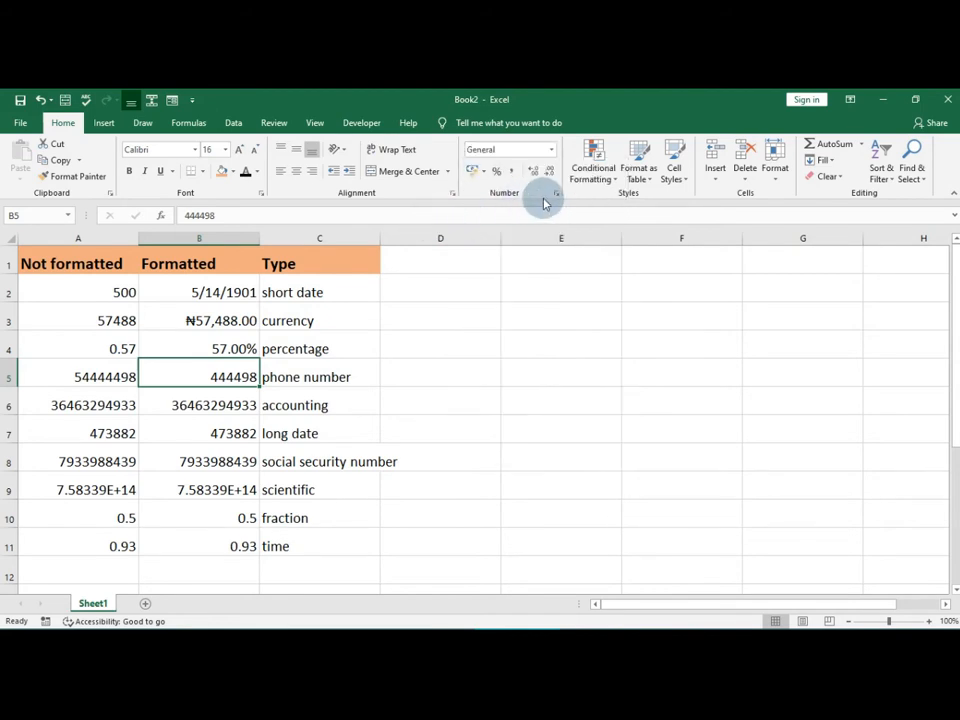
click(556, 195)
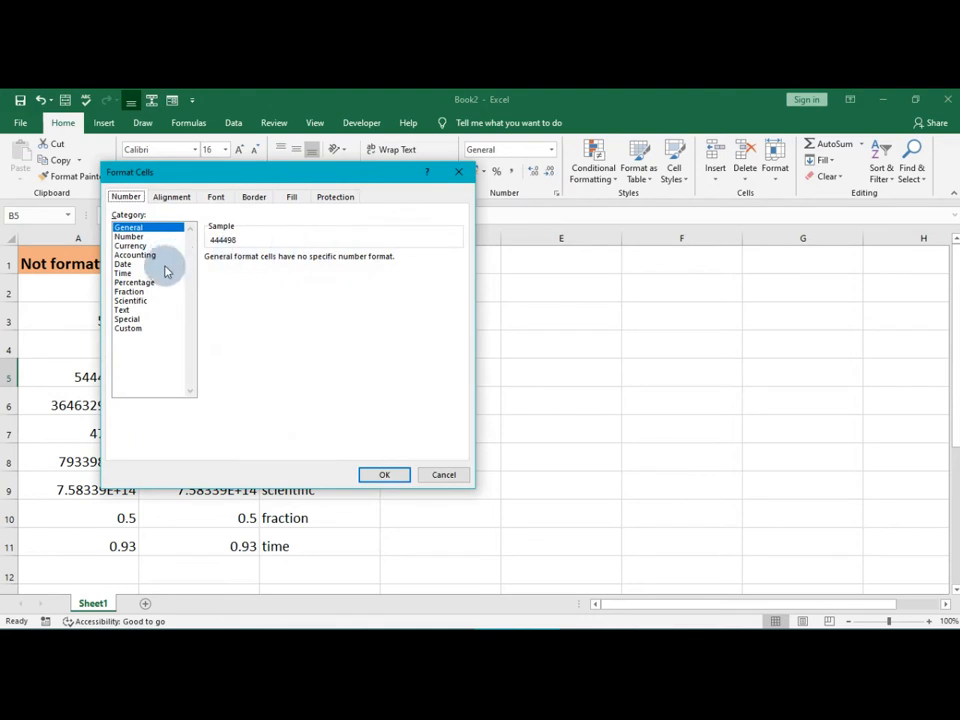
click(143, 318)
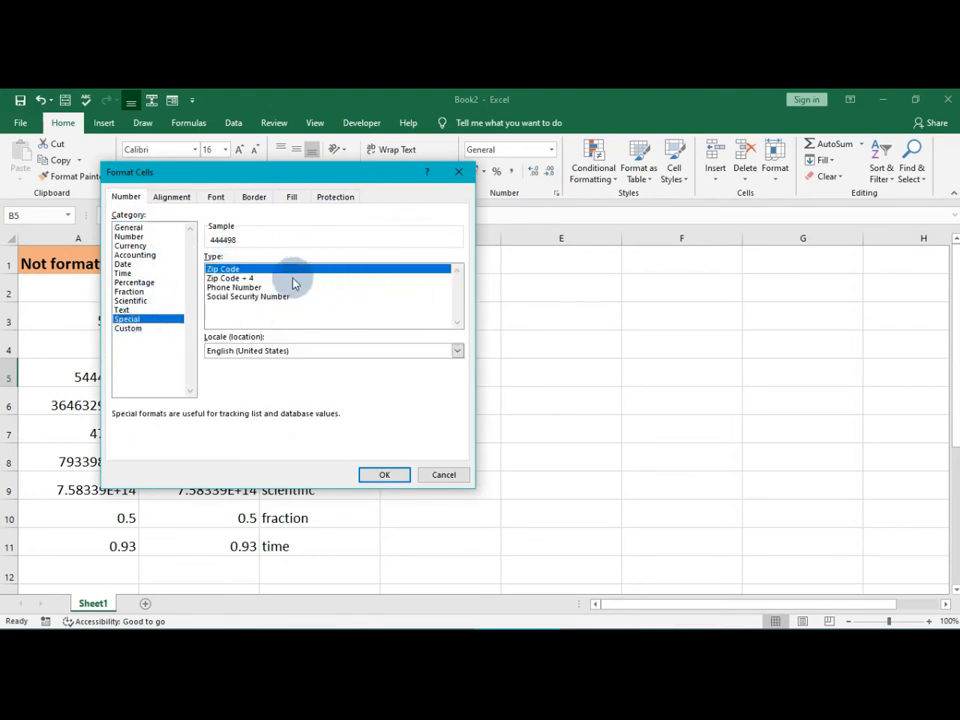
click(250, 288)
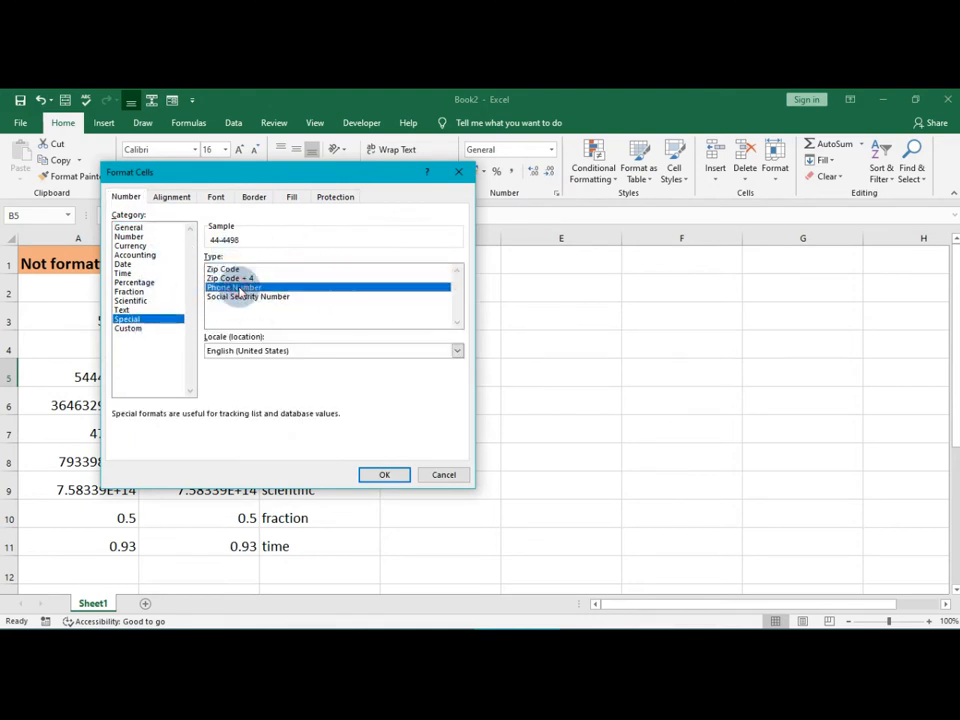
click(384, 476)
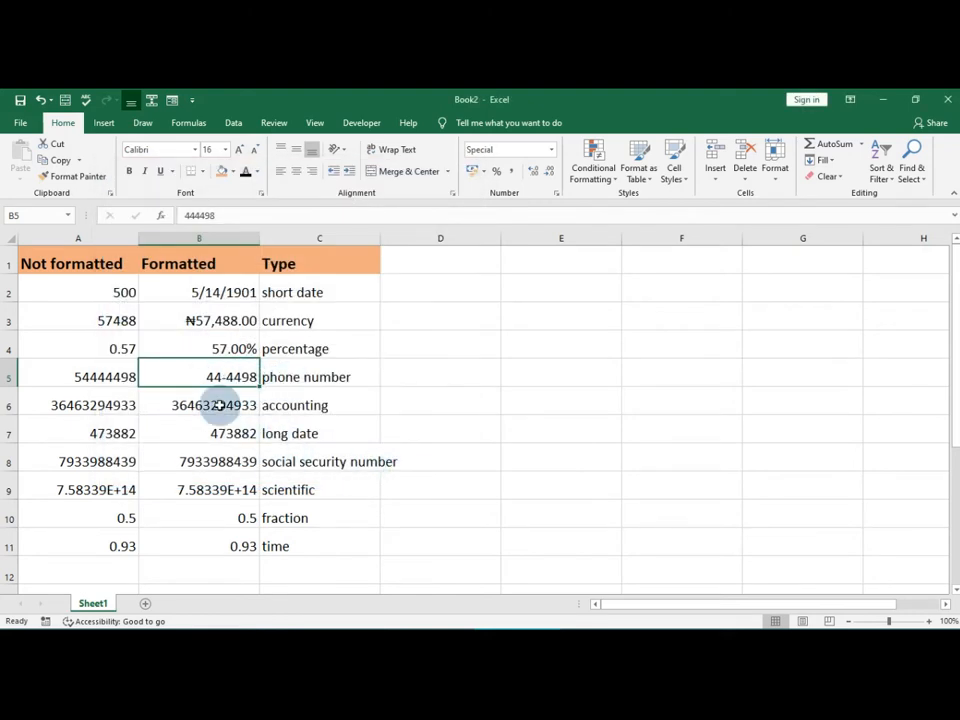
- Apply the Accounting number format to cell B6 in the Formatted column
click(221, 408)
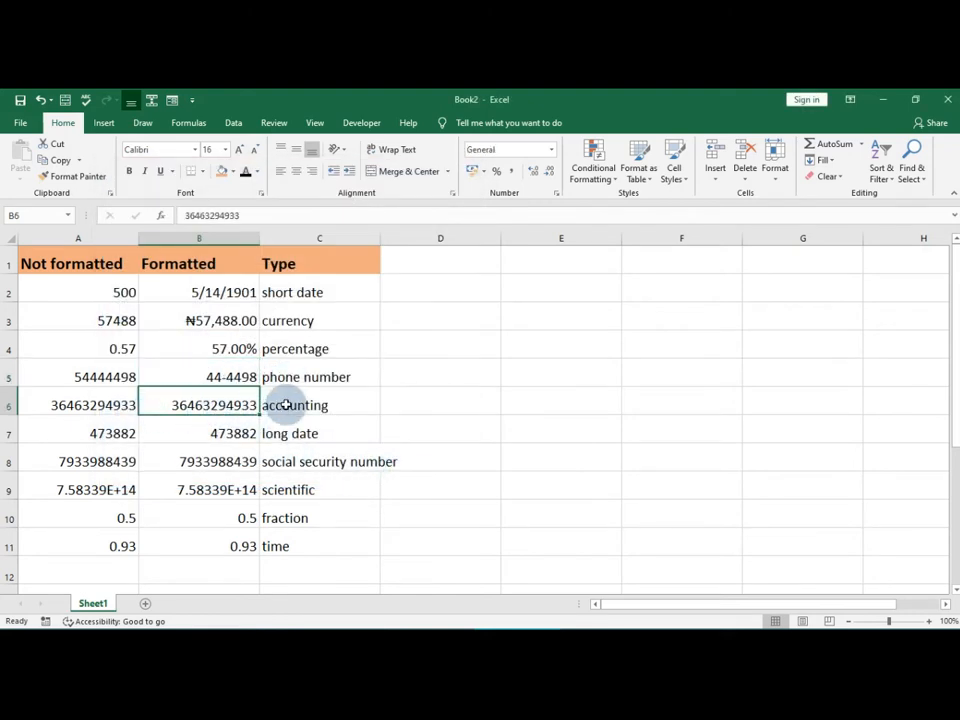
click(550, 149)
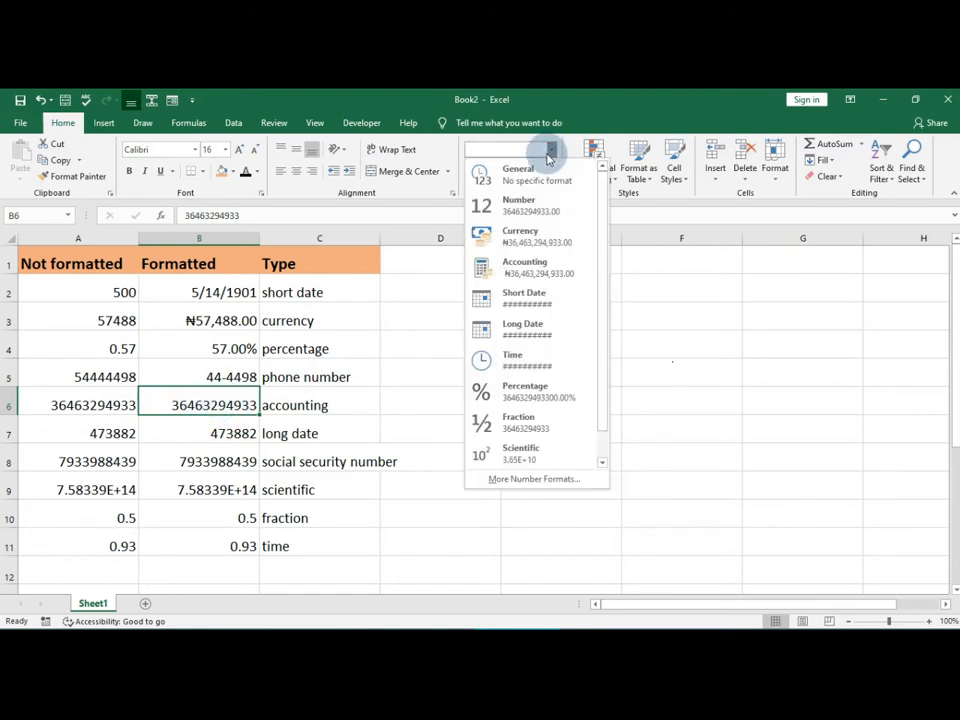
click(517, 268)
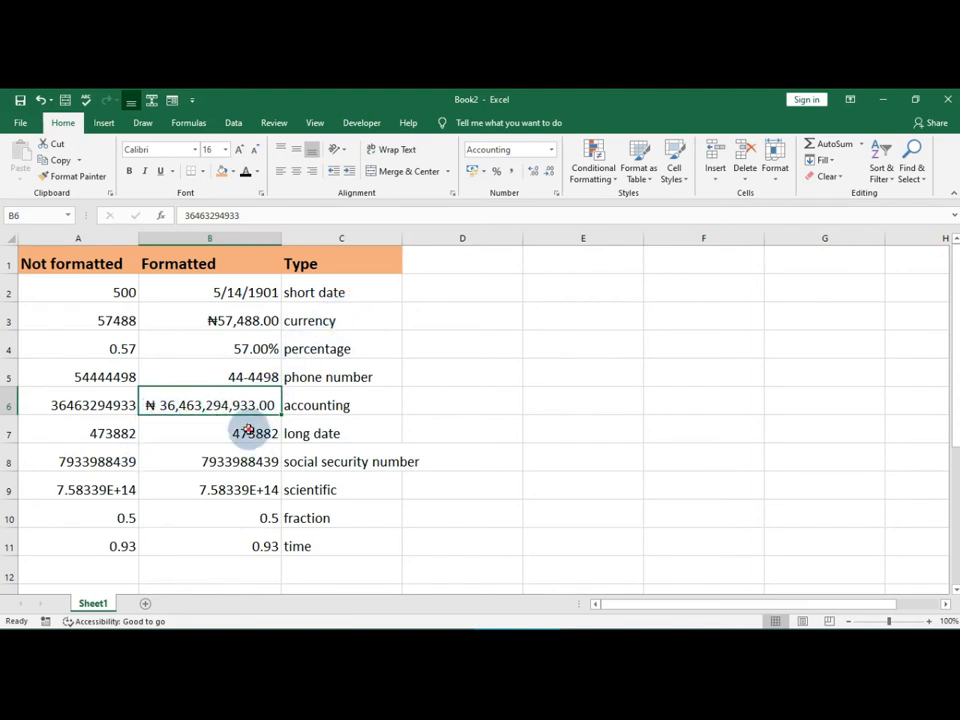
- Apply the Long Date number format to cell B7 in the Formatted column
click(252, 431)
click(551, 149)
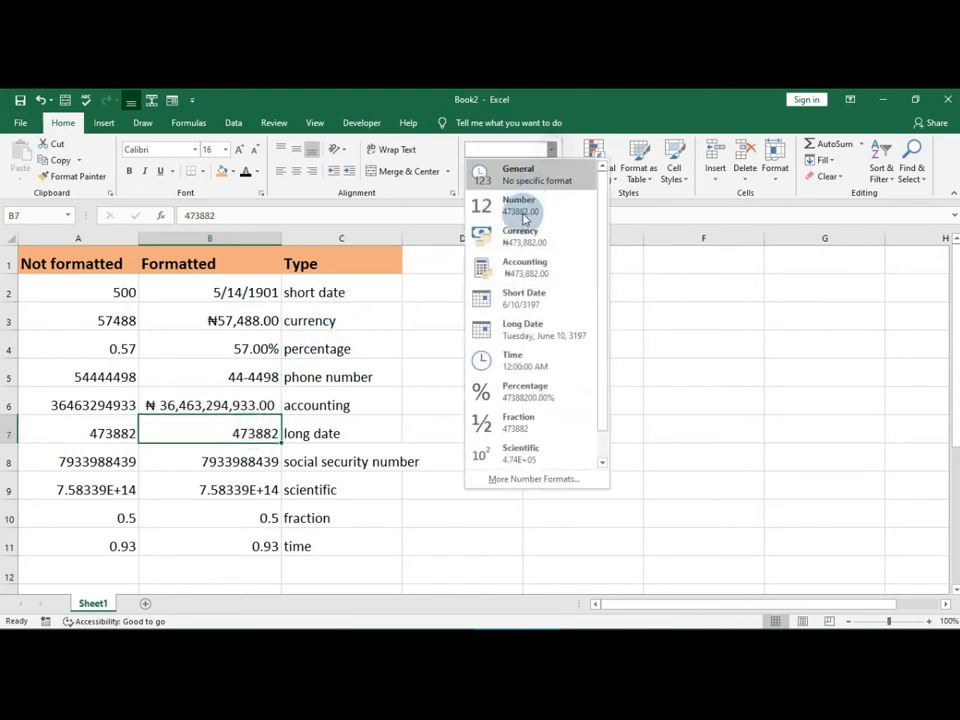
click(512, 305)
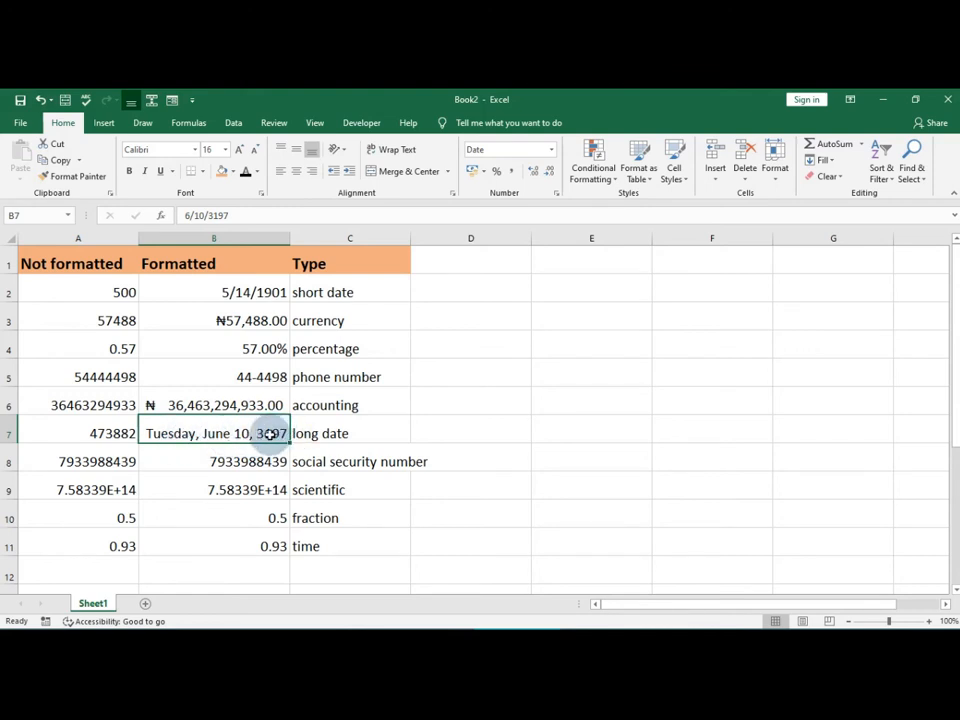
- Format cell B8 with the Special category's Social Security Number type, using the English (United States) locale
scroll(272, 426, down, 2)
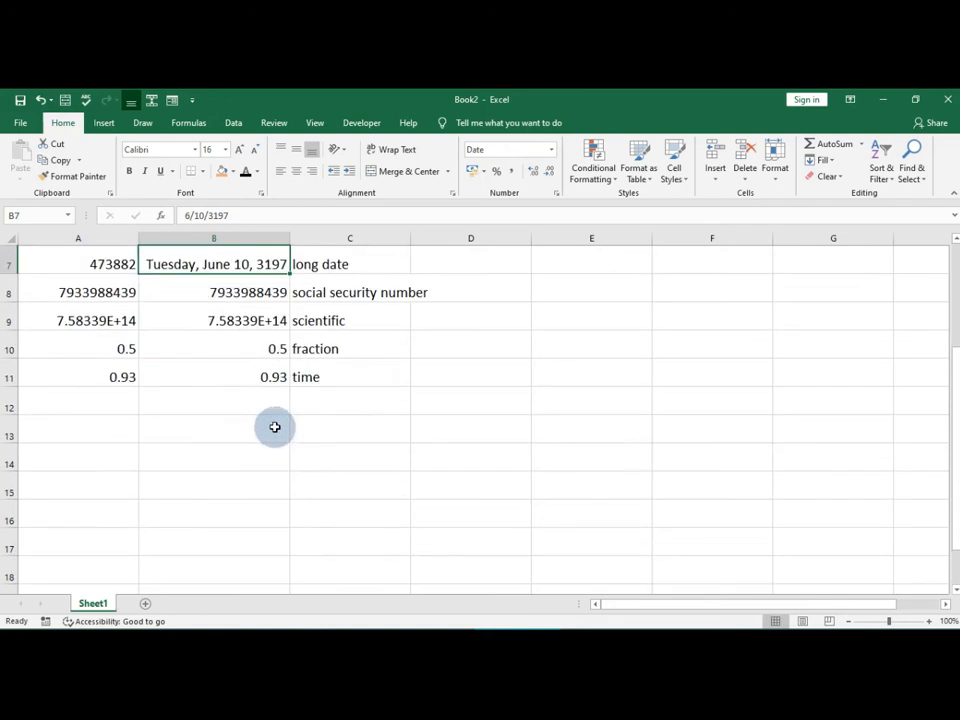
scroll(240, 415, up, 1)
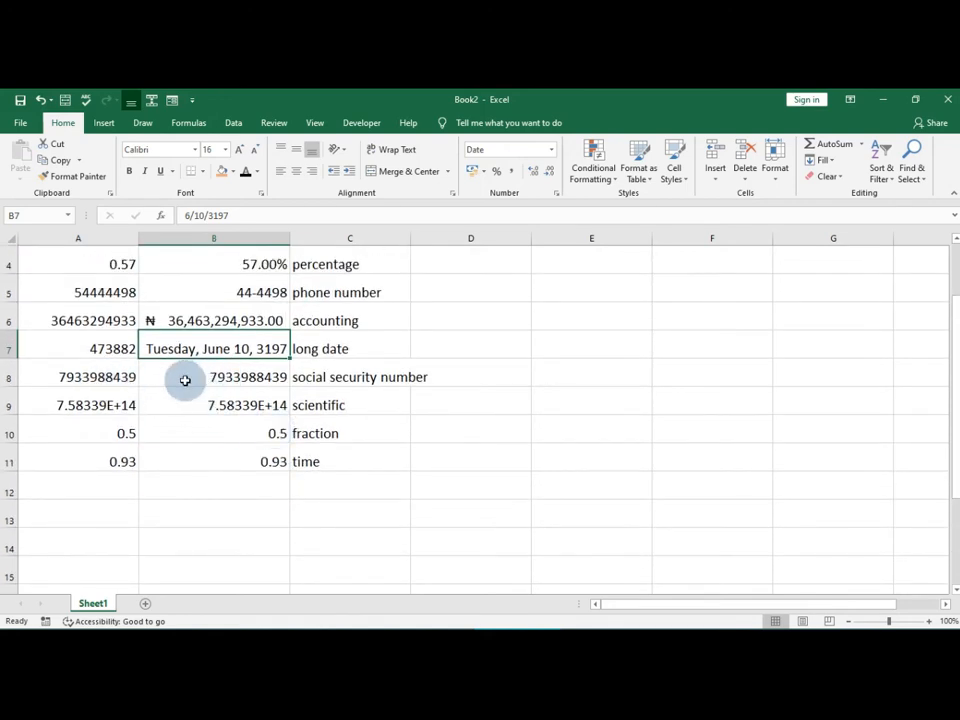
click(276, 376)
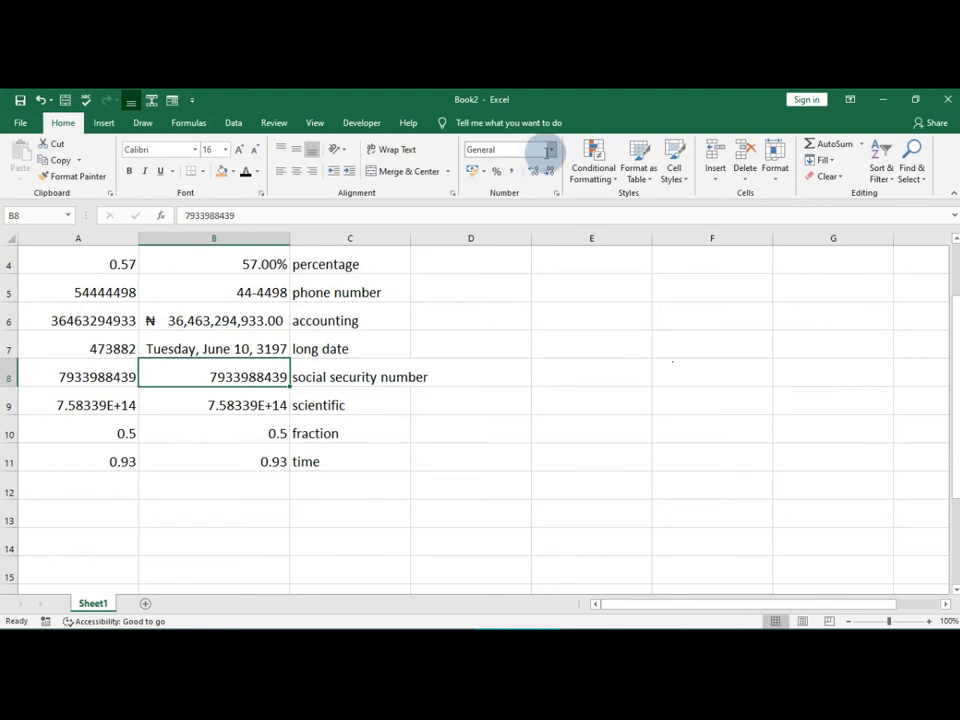
click(549, 153)
scroll(525, 272, down, 1)
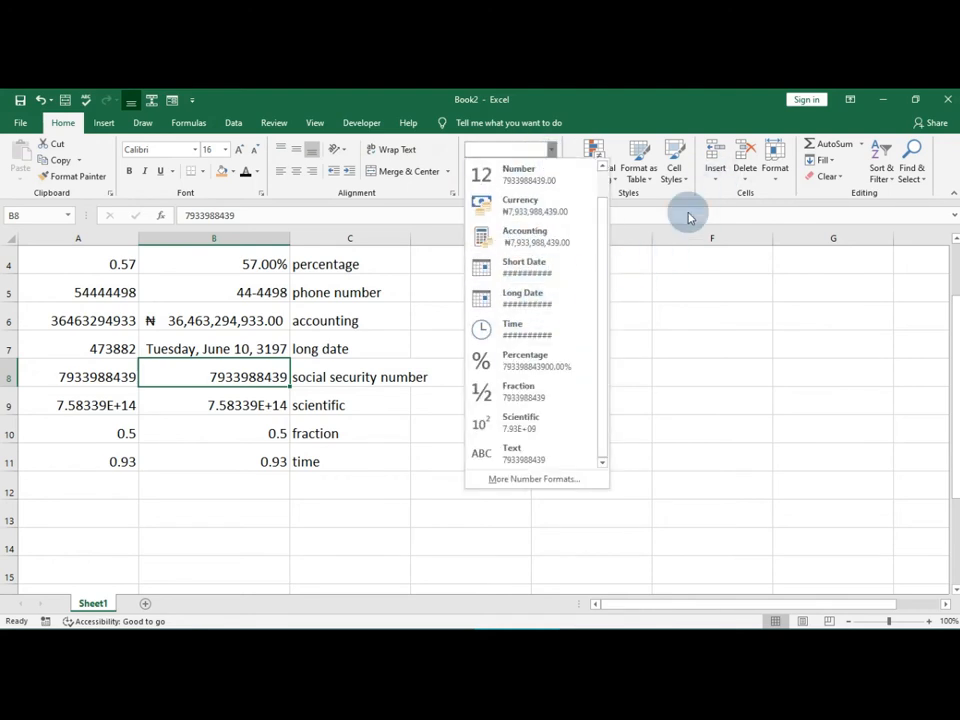
click(667, 213)
click(557, 193)
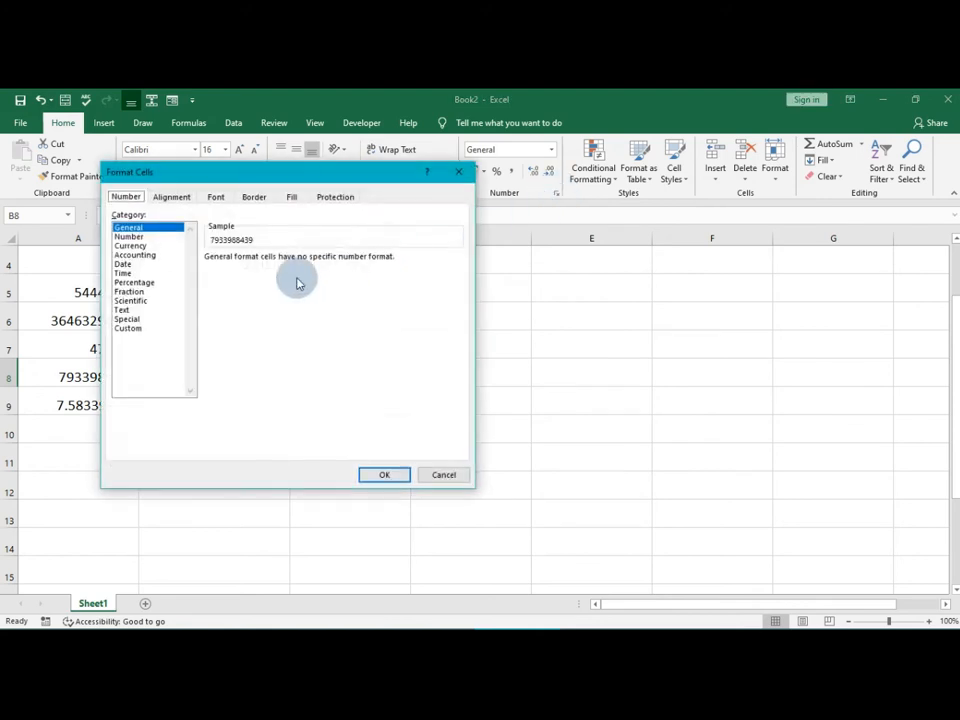
click(130, 322)
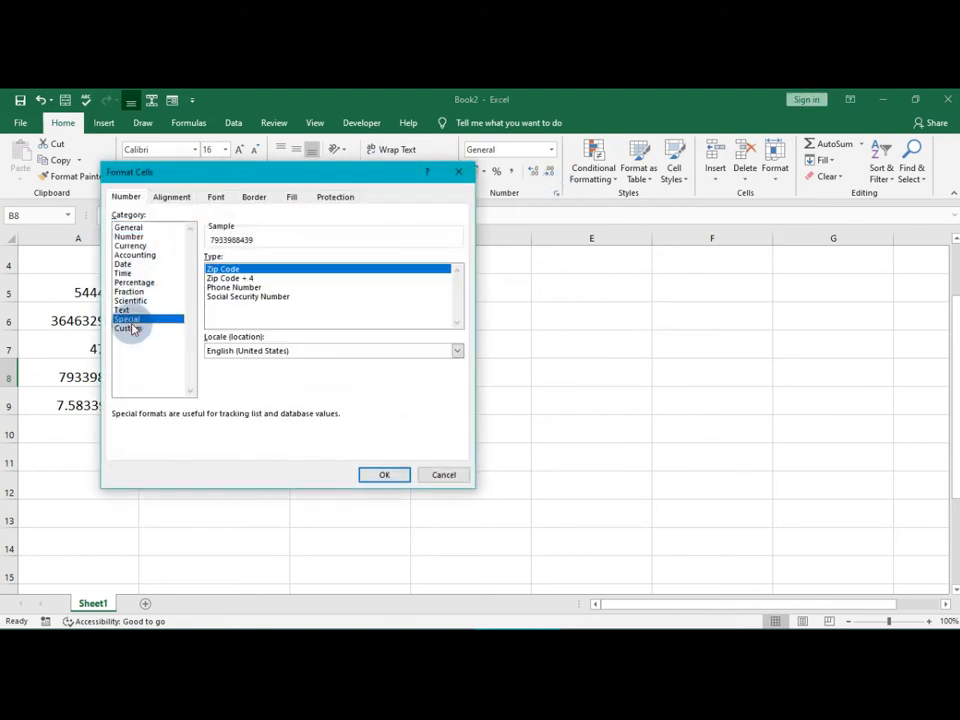
click(240, 296)
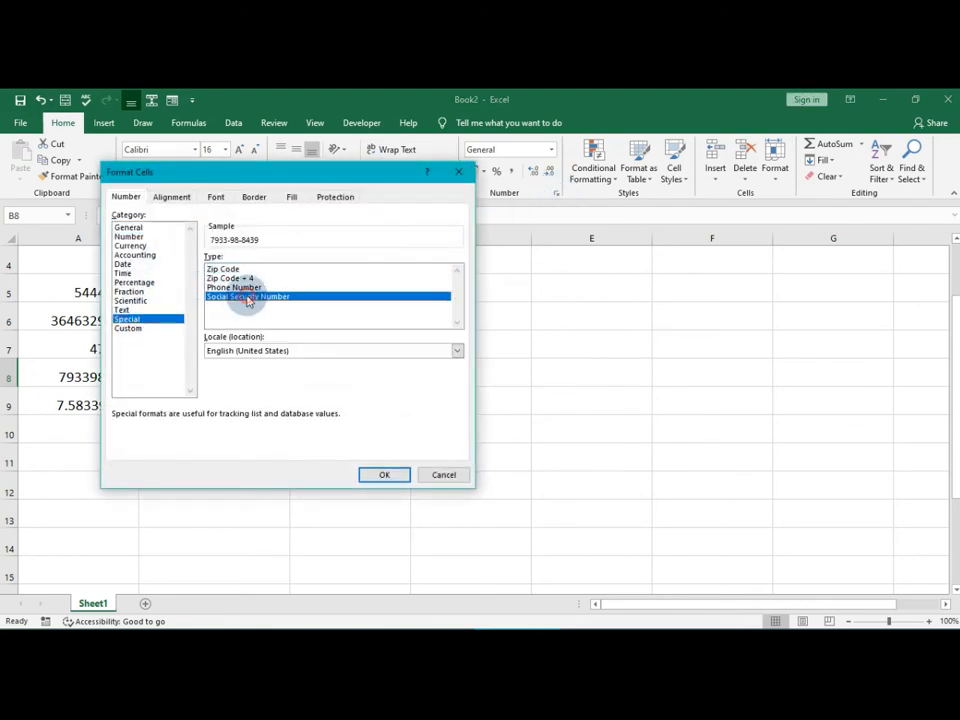
click(388, 475)
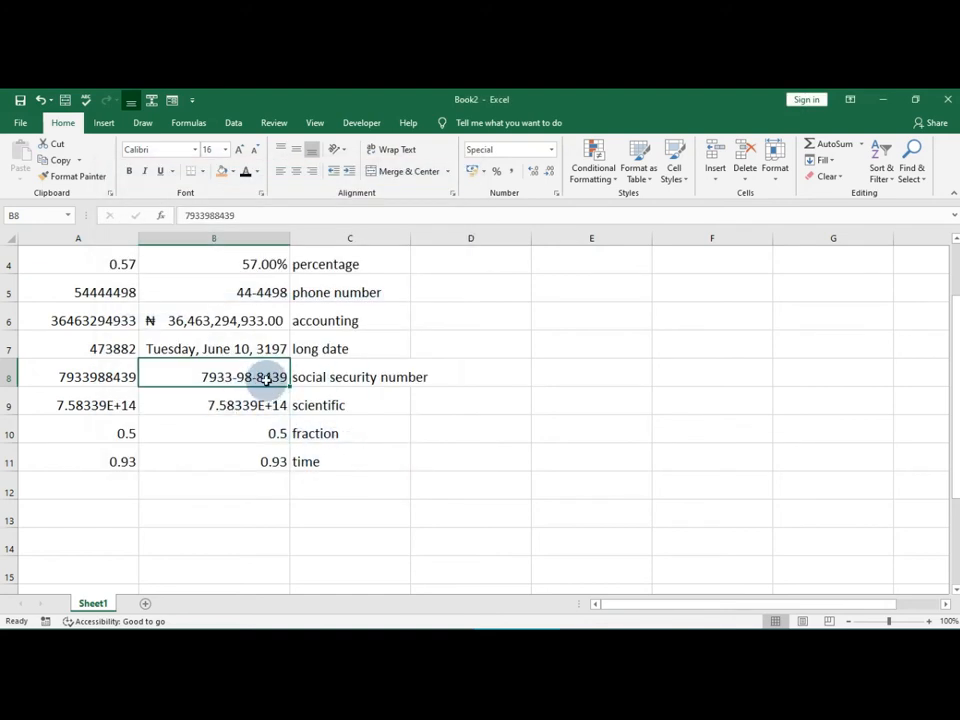
- Apply the Scientific number format to cell C9, which holds the text "scientific"
click(328, 404)
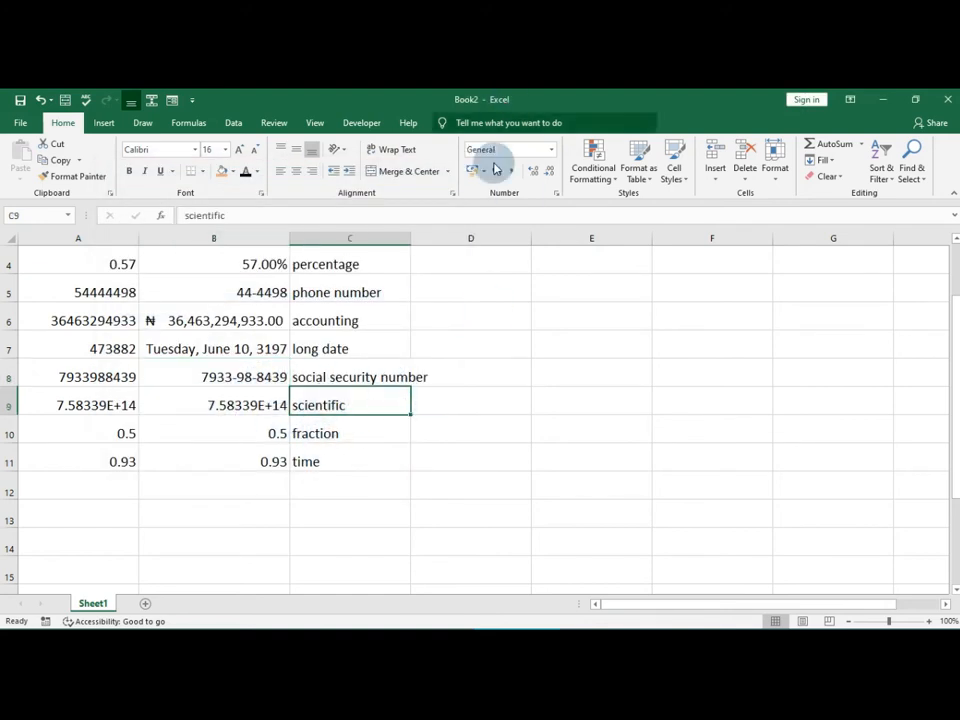
click(550, 149)
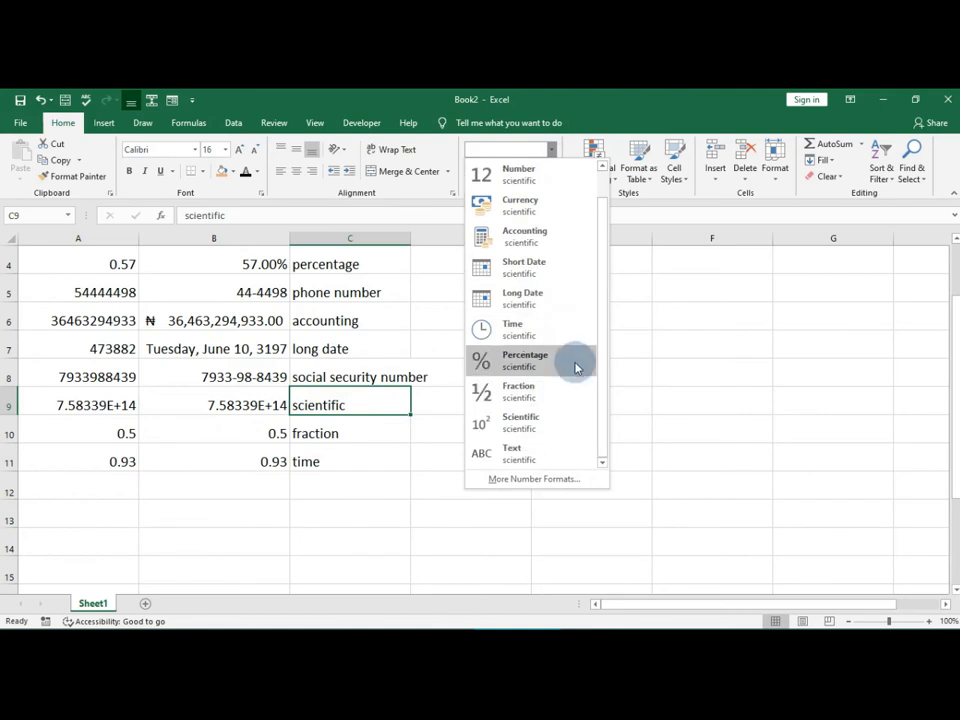
click(548, 421)
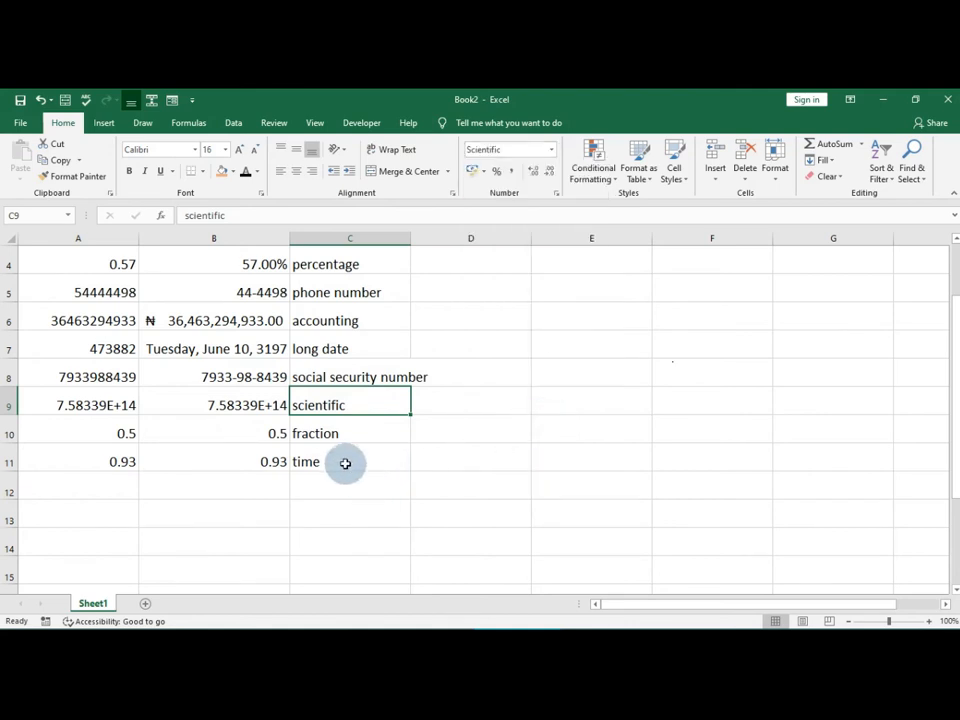
- Apply the Scientific number format to cell B9 in the Formatted column
click(246, 413)
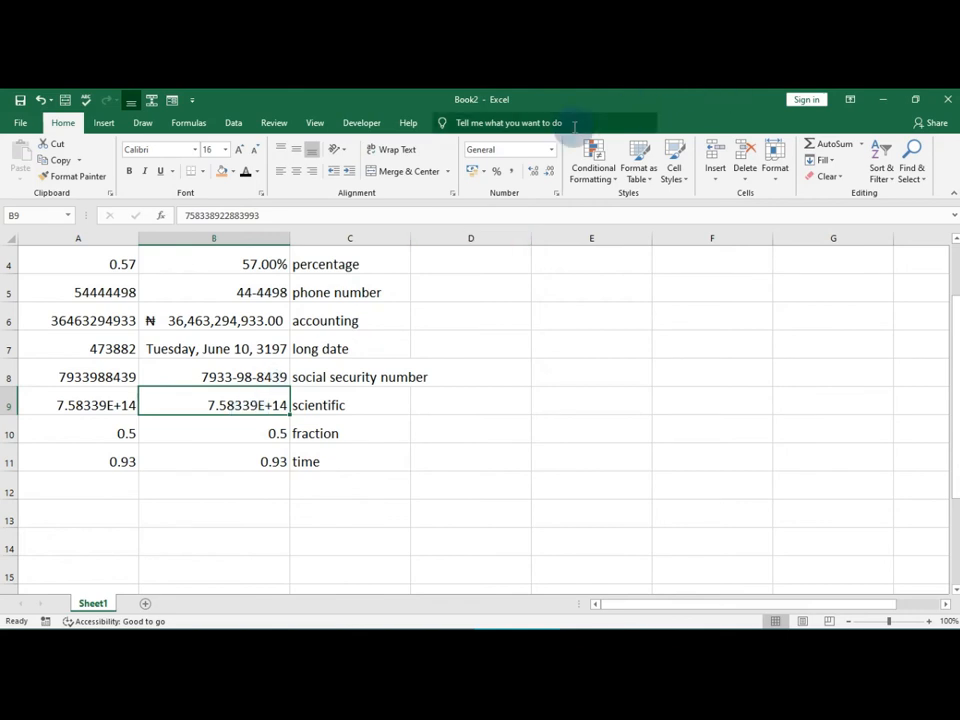
click(552, 151)
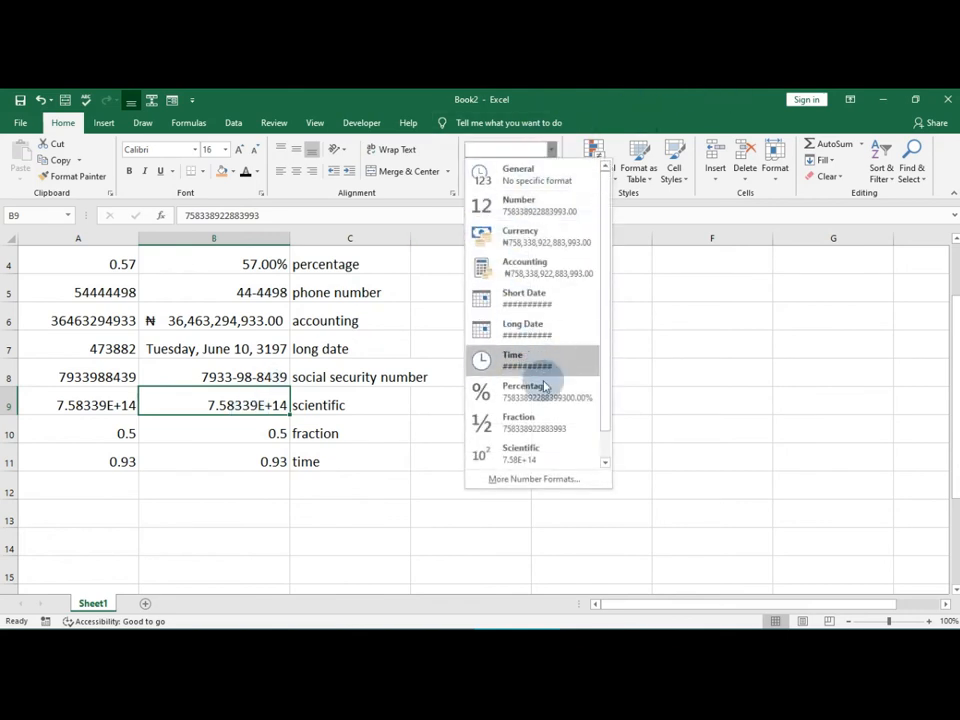
scroll(561, 400, down, 1)
click(567, 437)
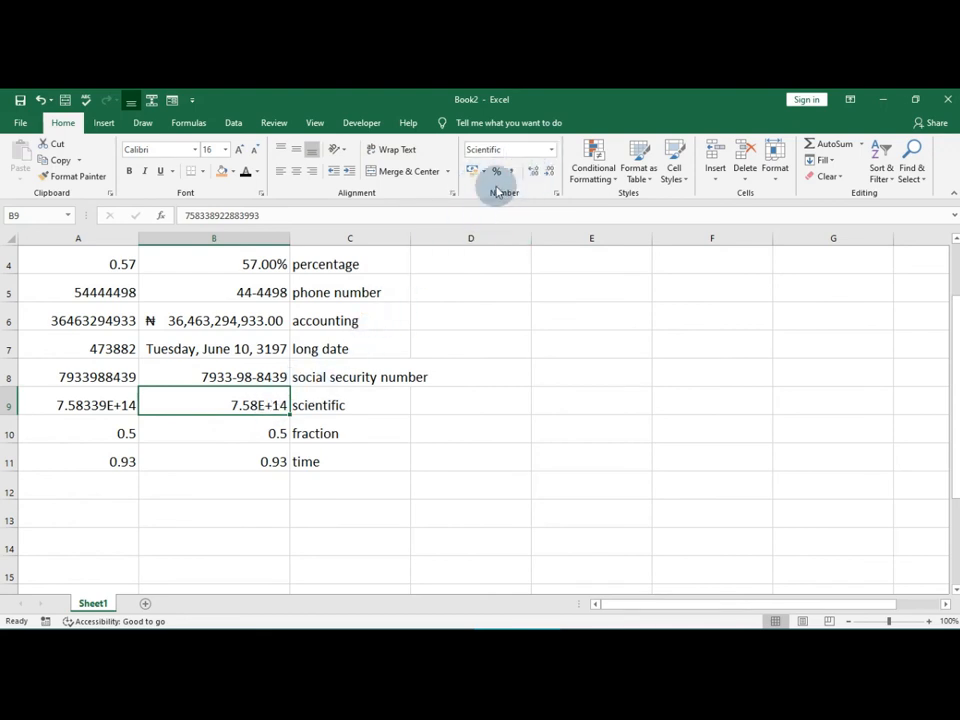
- Apply the Fraction number format to cell B10 in the Formatted column
click(246, 433)
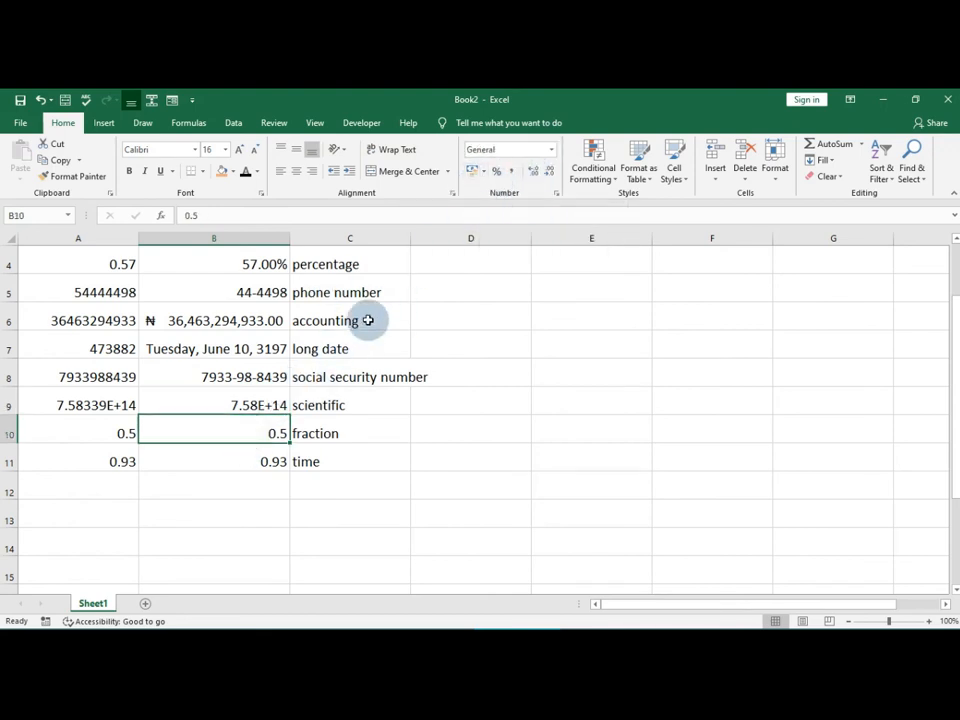
click(485, 171)
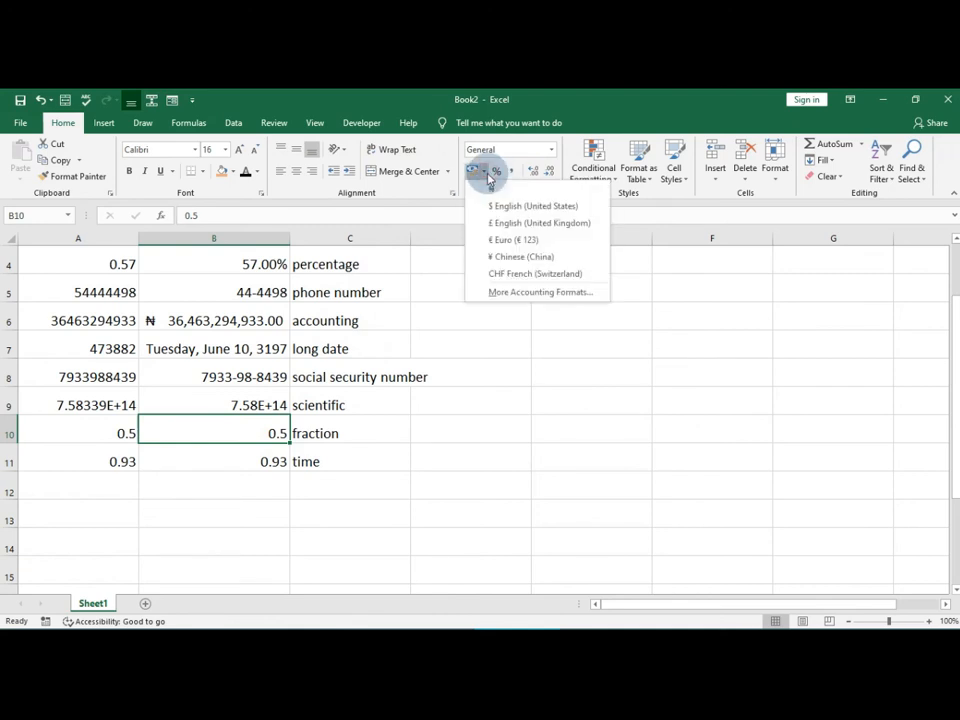
click(552, 150)
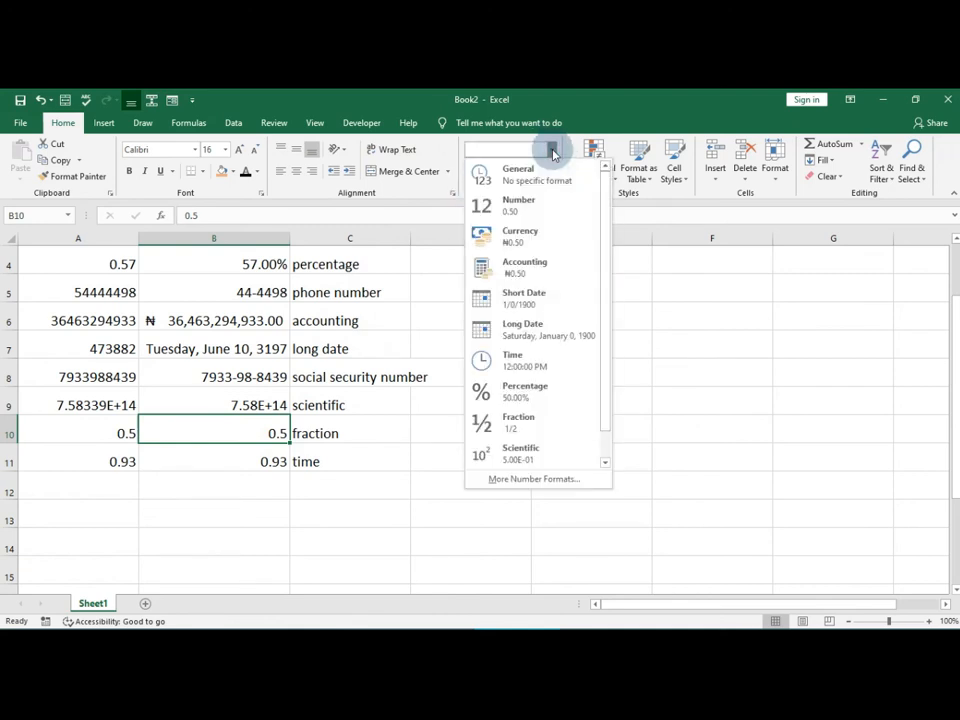
click(522, 420)
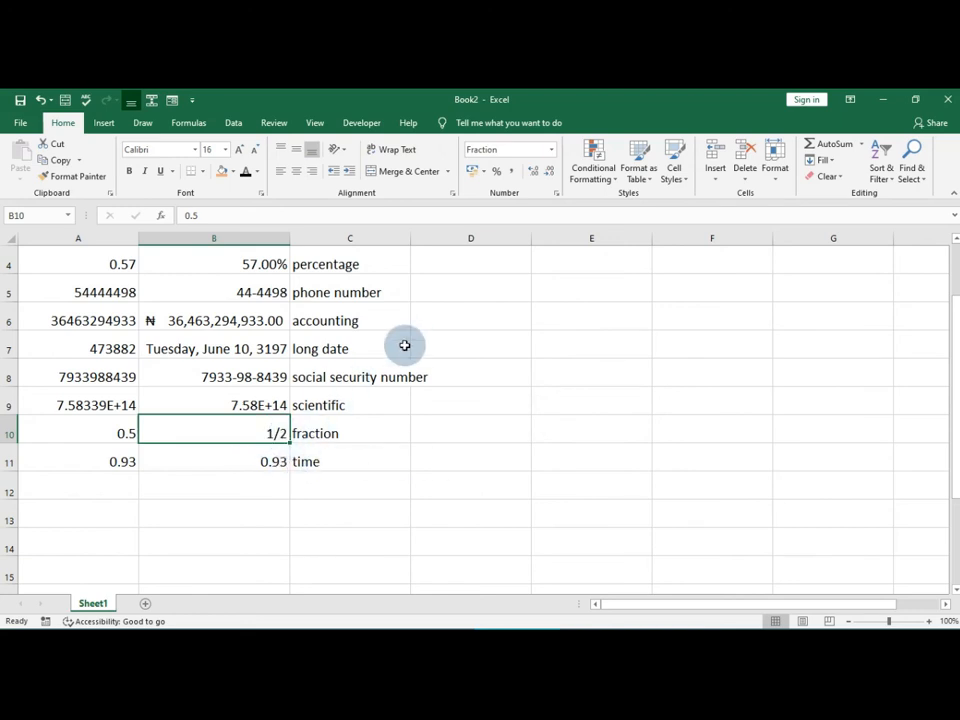
- Enter 1/2 in the empty General-format cell D6 and compare it with the fraction in cell B10
click(517, 325)
text(1/2)
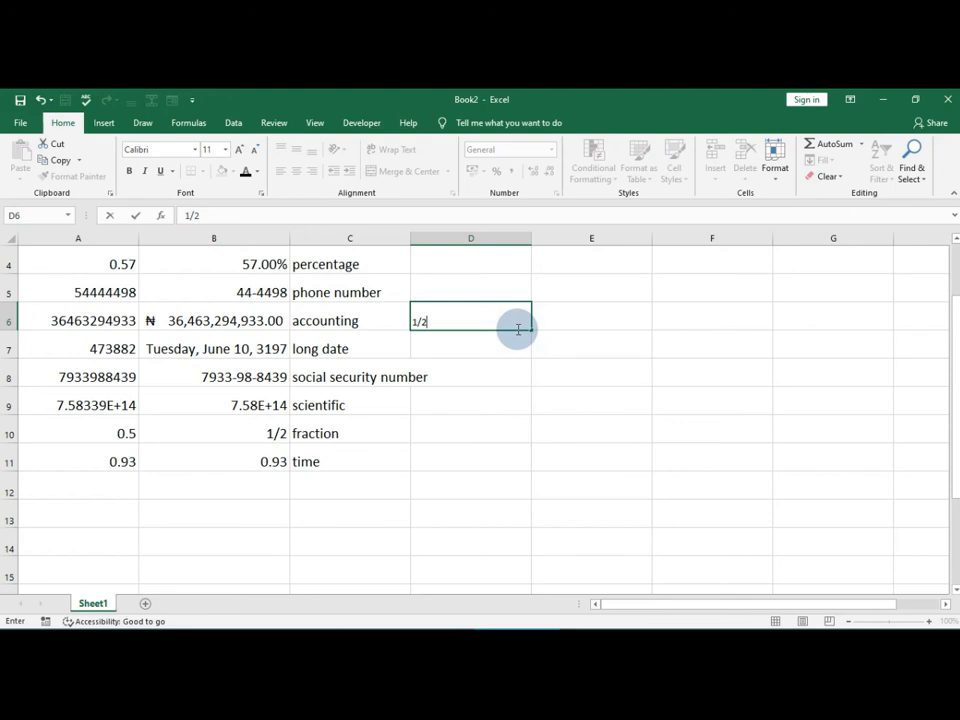
key(Return)
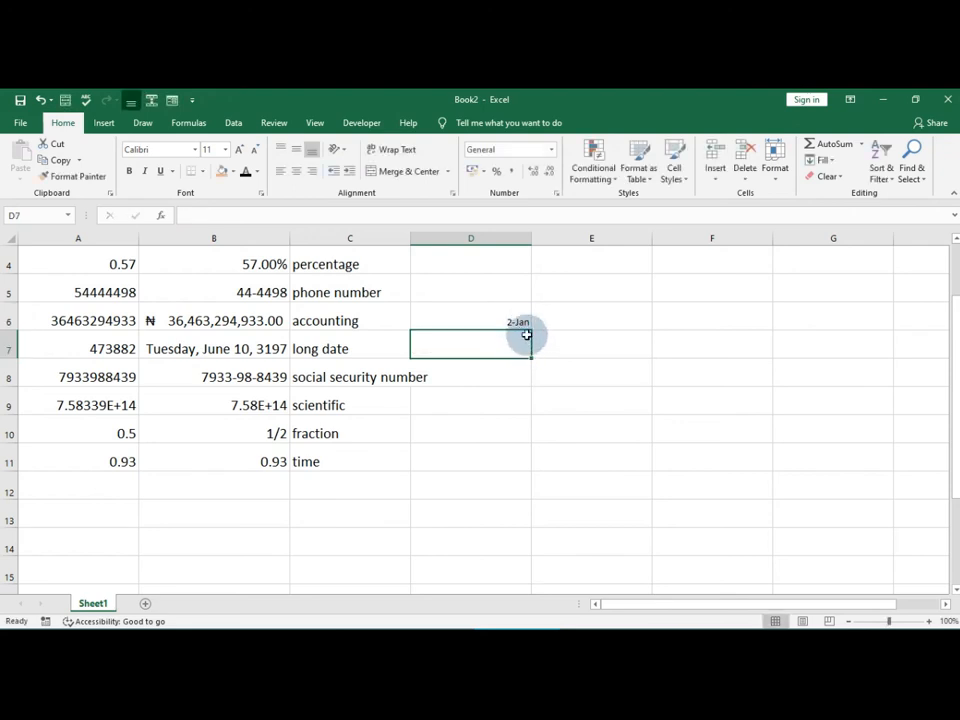
click(524, 319)
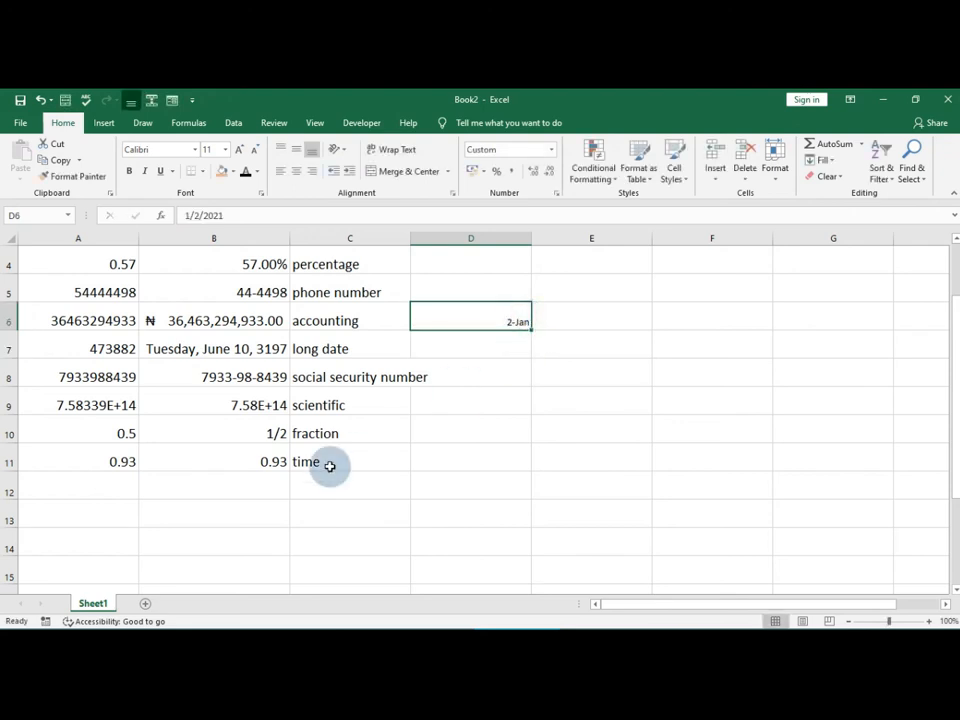
click(278, 436)
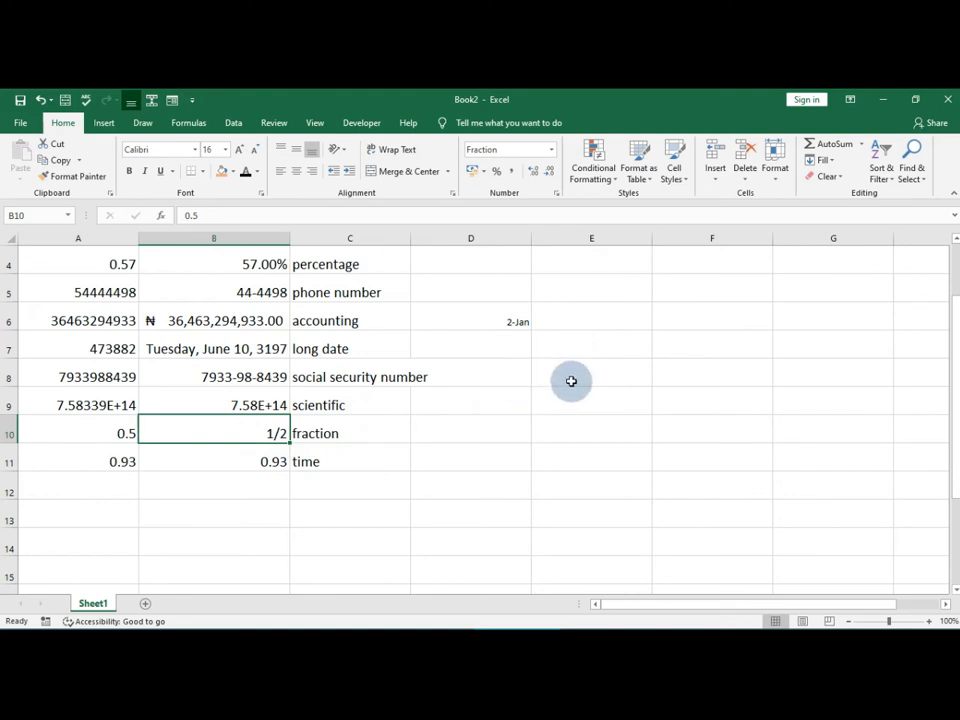
- Apply the Time number format to cell B11 in the Formatted column
click(279, 458)
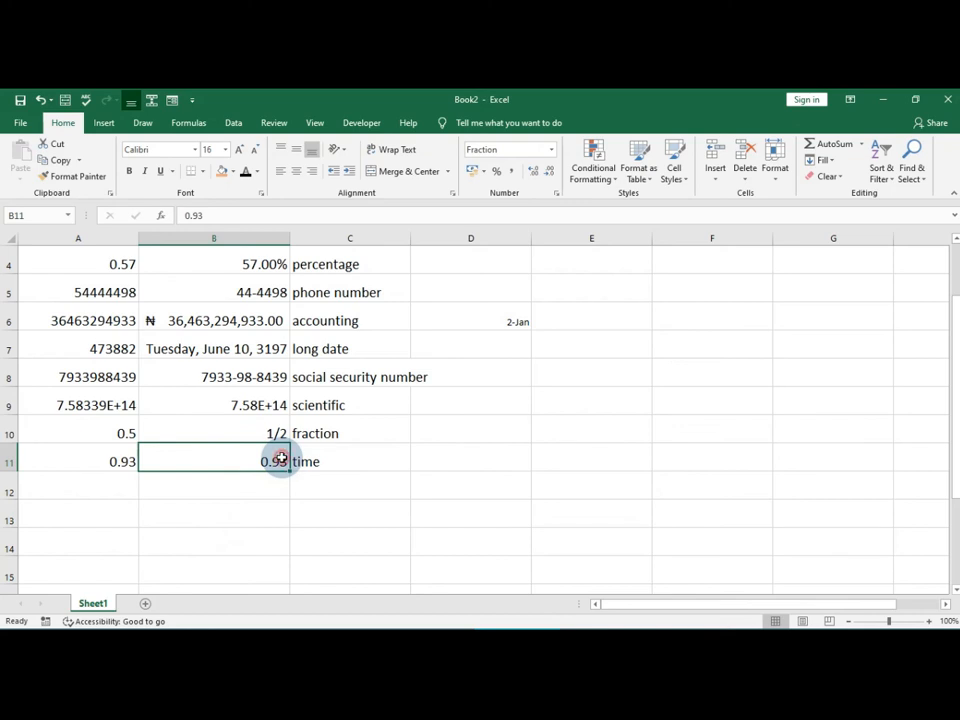
click(550, 150)
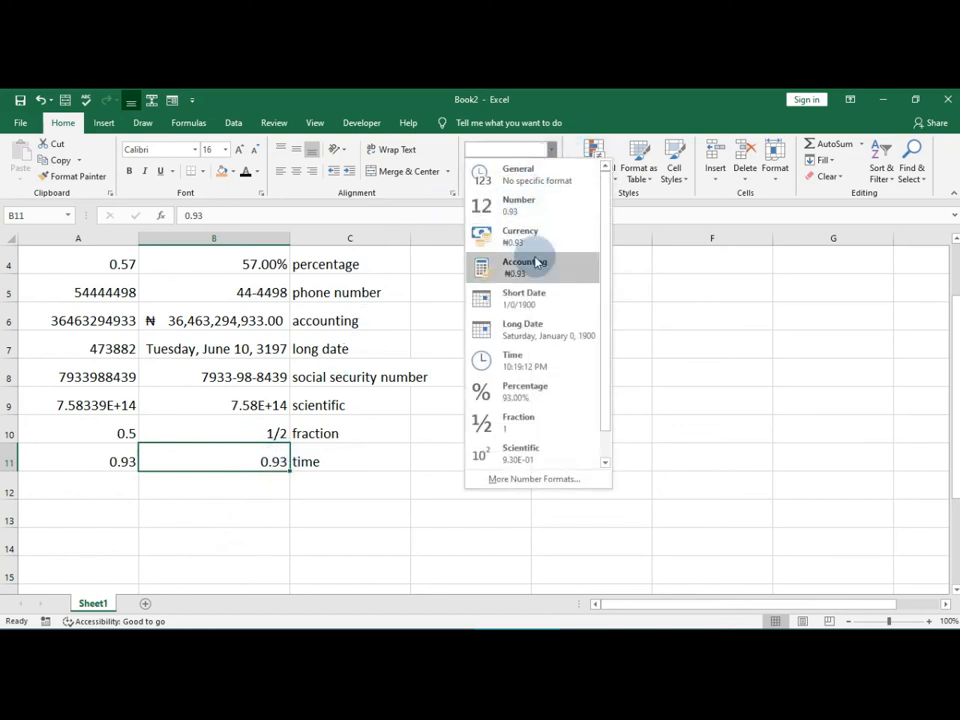
scroll(530, 410, down, 1)
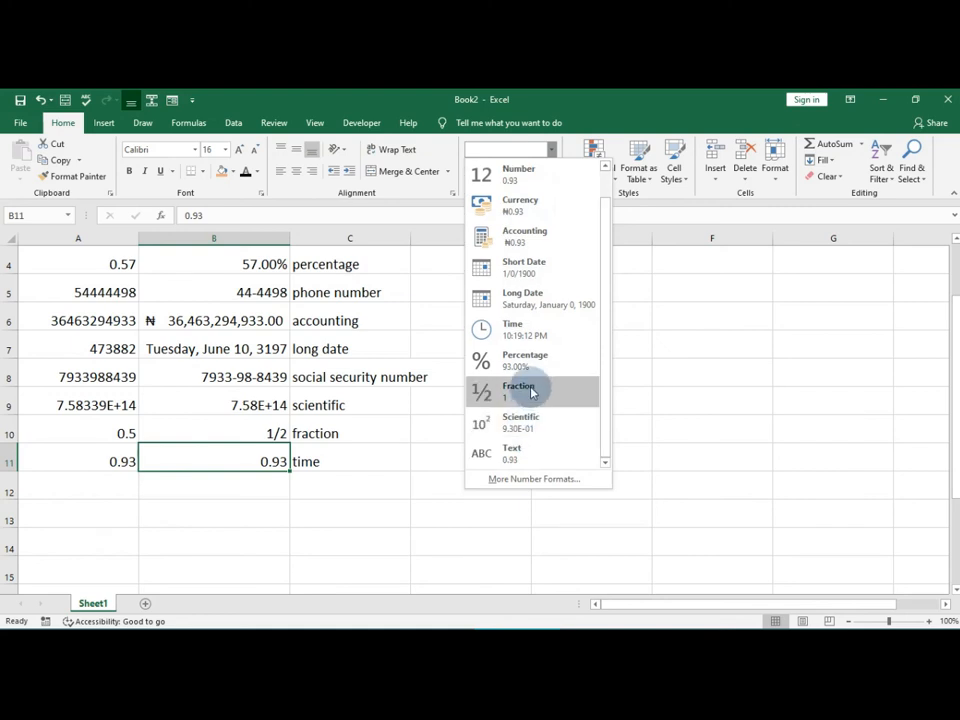
click(524, 328)
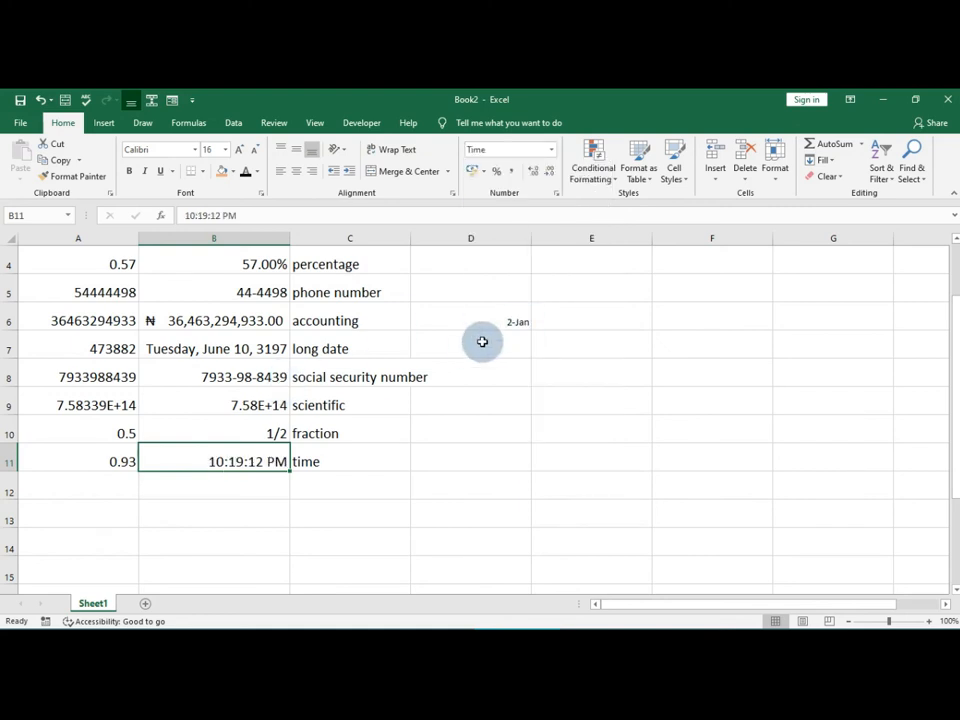
click(552, 150)
scroll(560, 320, down, 1)
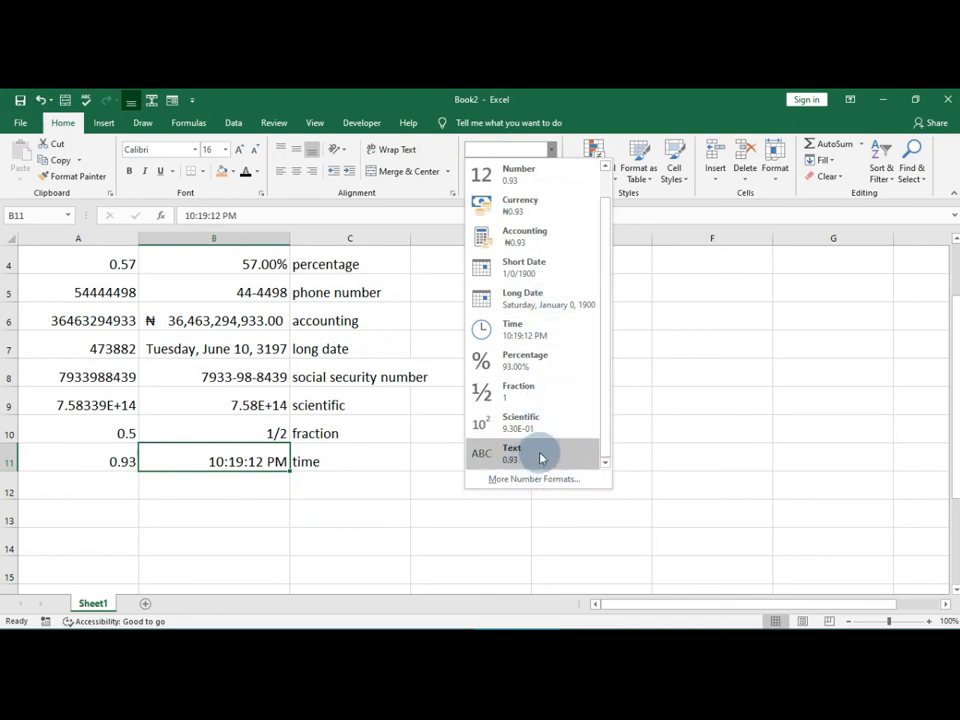
click(632, 369)
- Apply the Text number format to the empty cell E8 and enter 1/2 in it
click(630, 370)
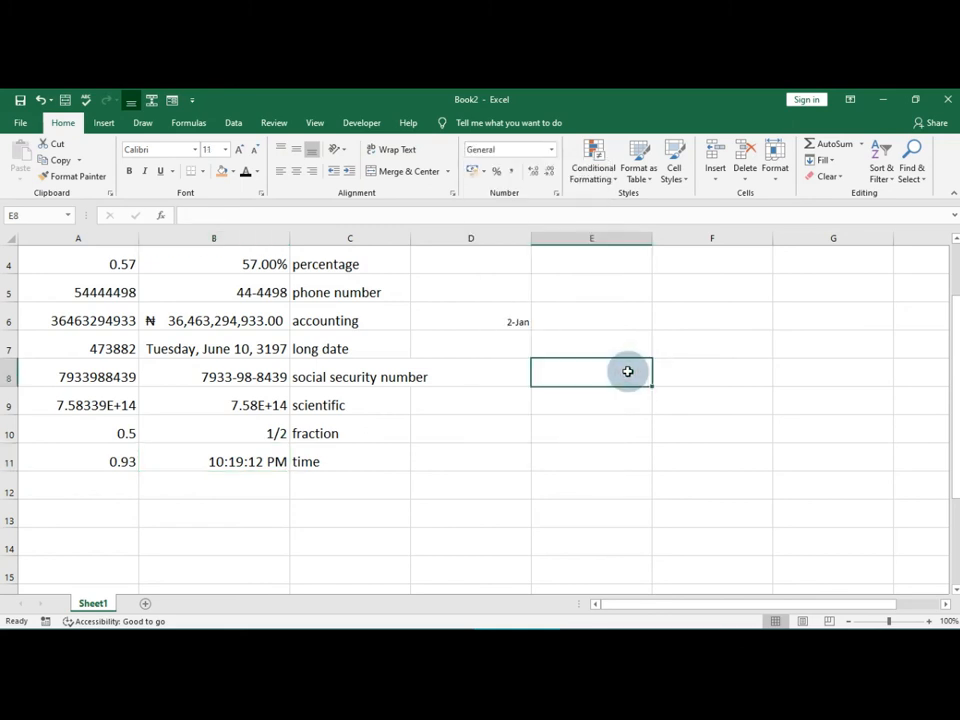
click(550, 149)
scroll(517, 442, down, 1)
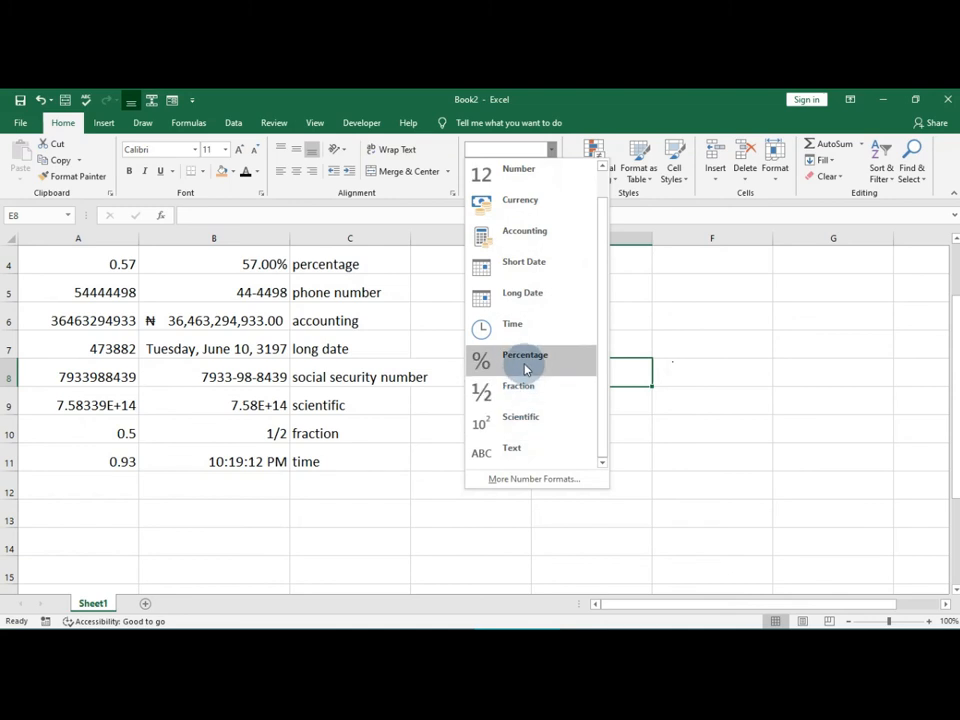
click(536, 452)
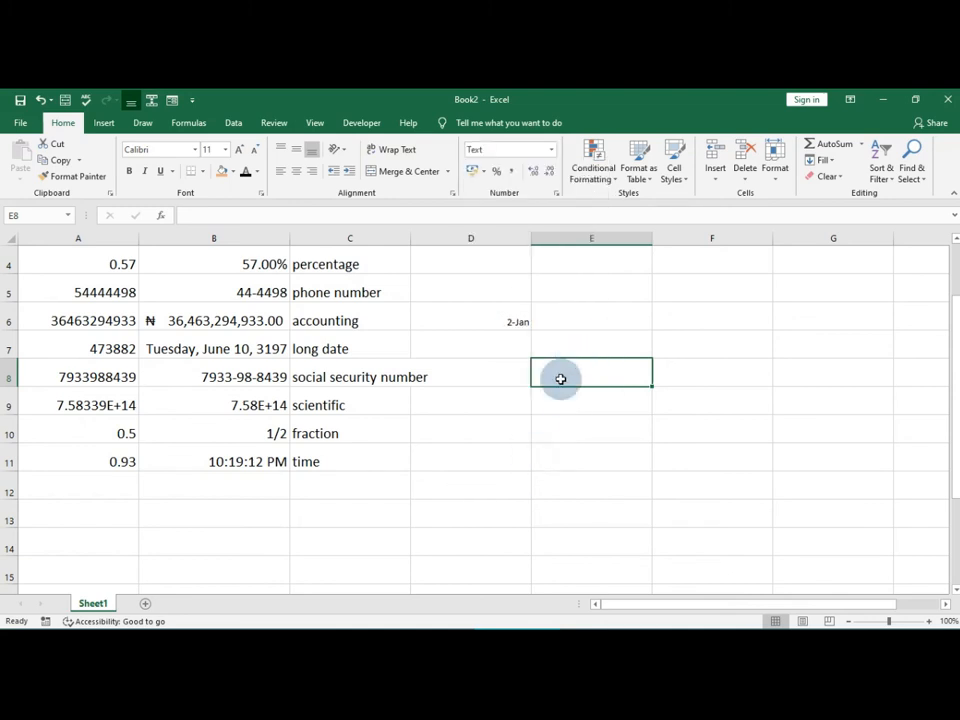
text(1/)
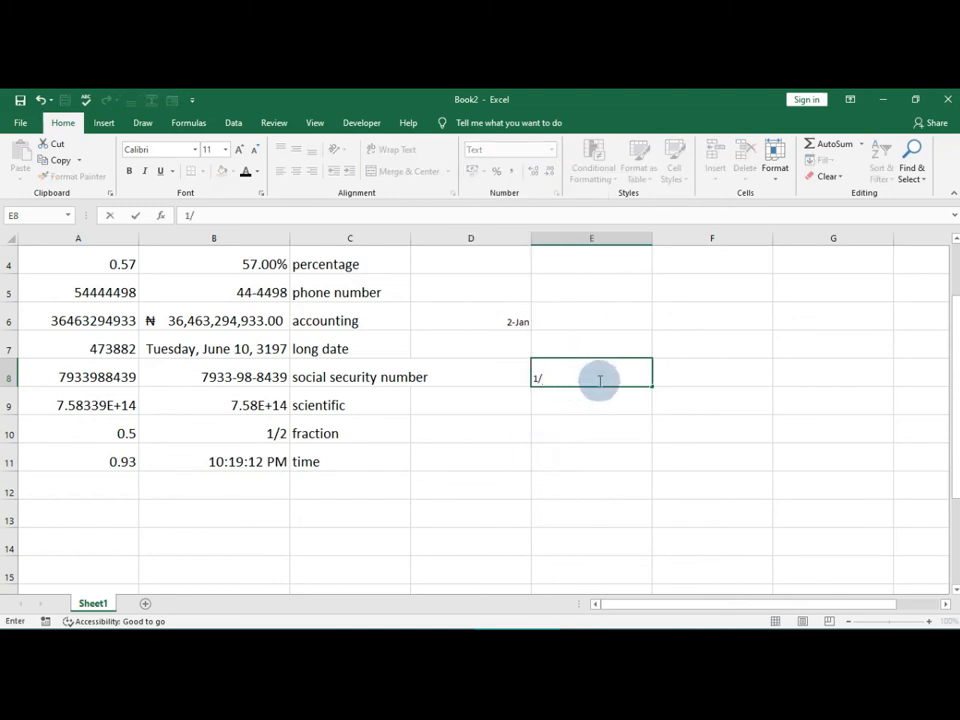
text(2)
key(Return)
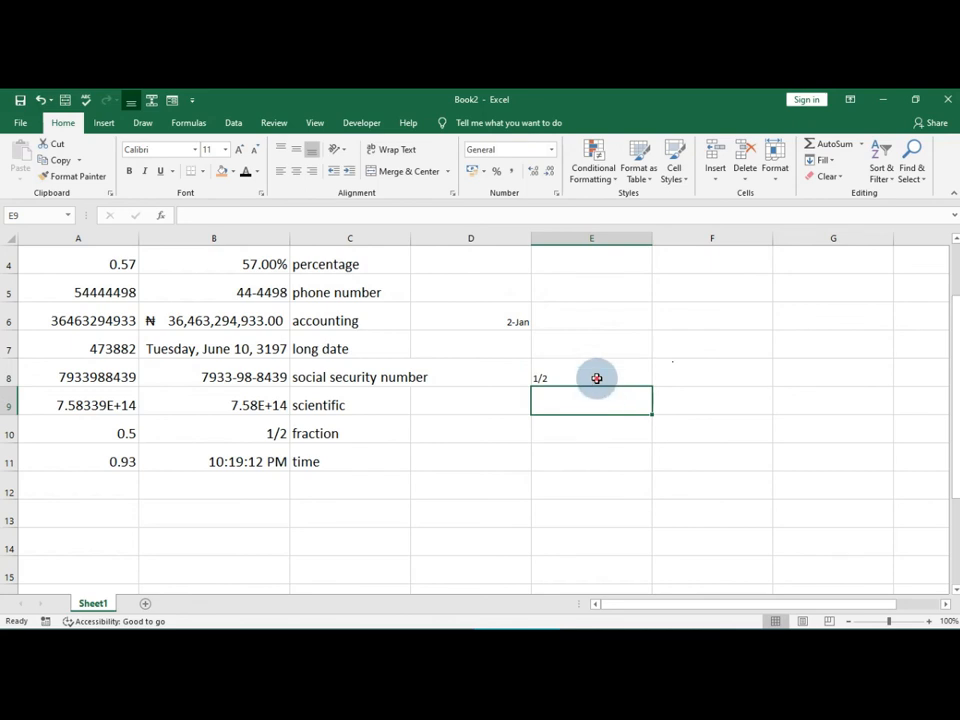
click(597, 379)
- Enter 1/2 in the empty cell F7, keeping its General number format
click(677, 352)
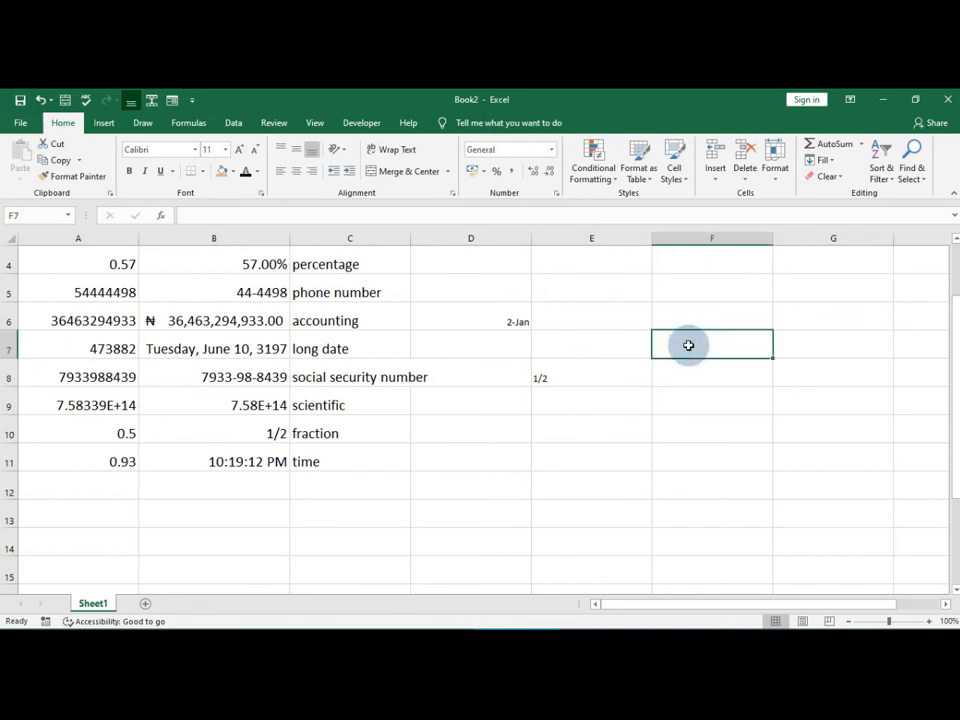
text(1)
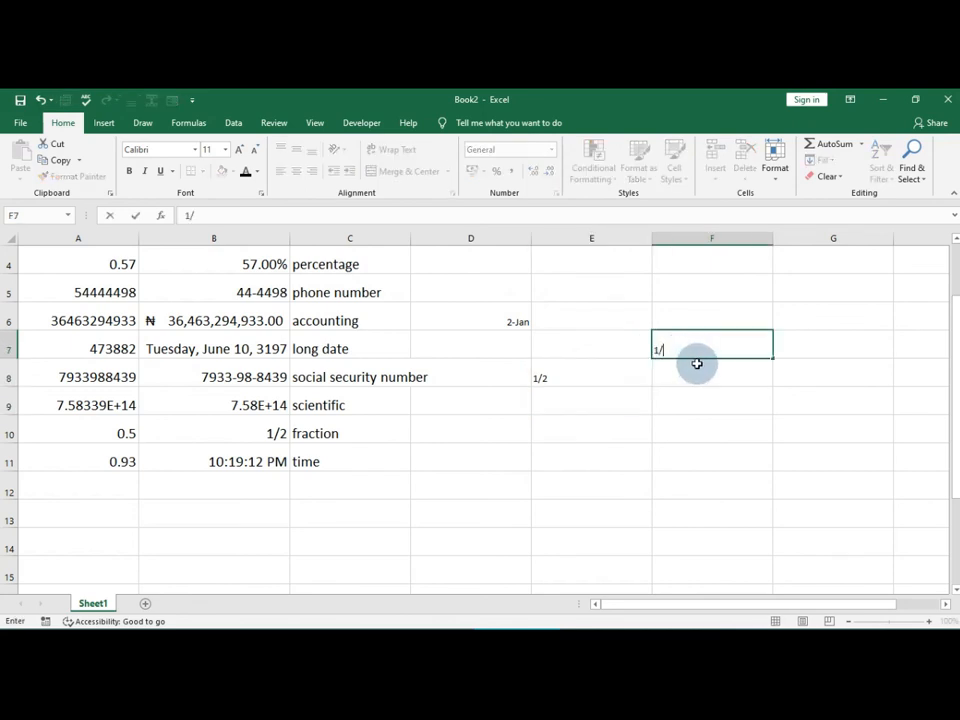
text(/2)
key(Return)
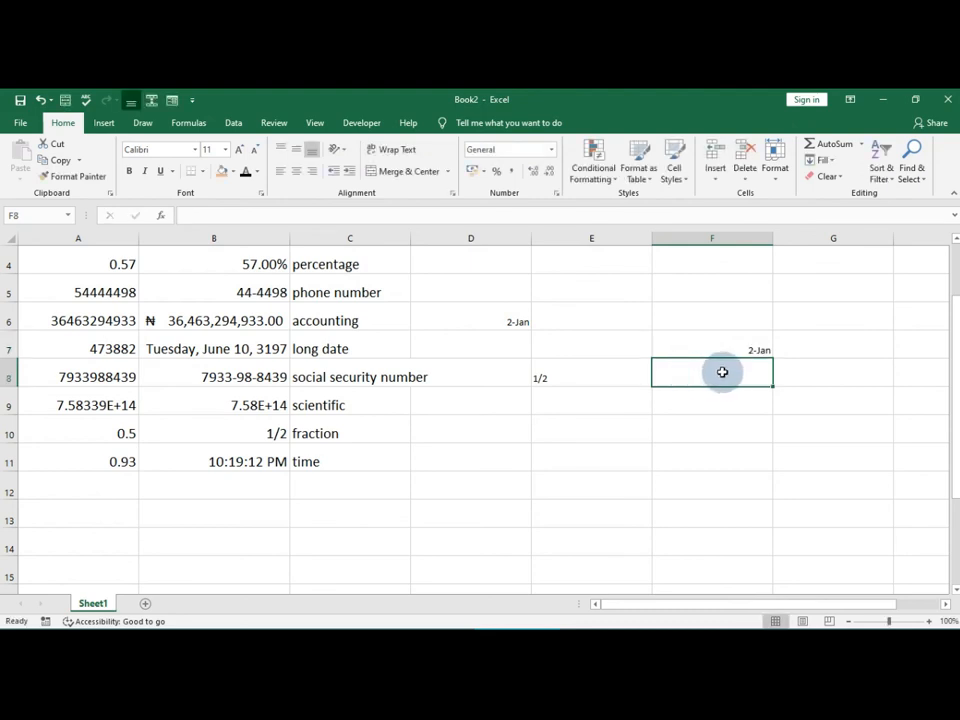